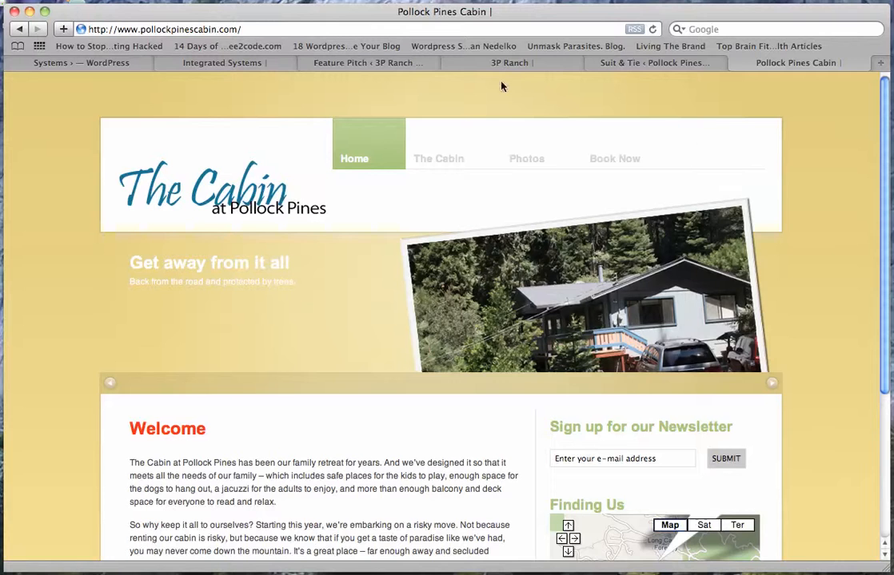
Look over the 3P Ranch site and the theme options pages of Feature Pitch, Suit & Tie and Open Air.
click(444, 60)
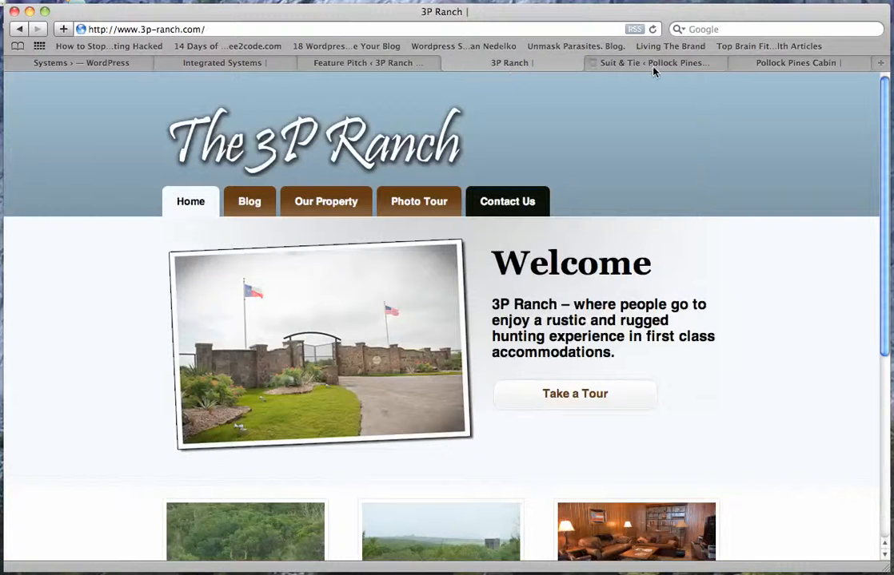
click(654, 62)
click(368, 64)
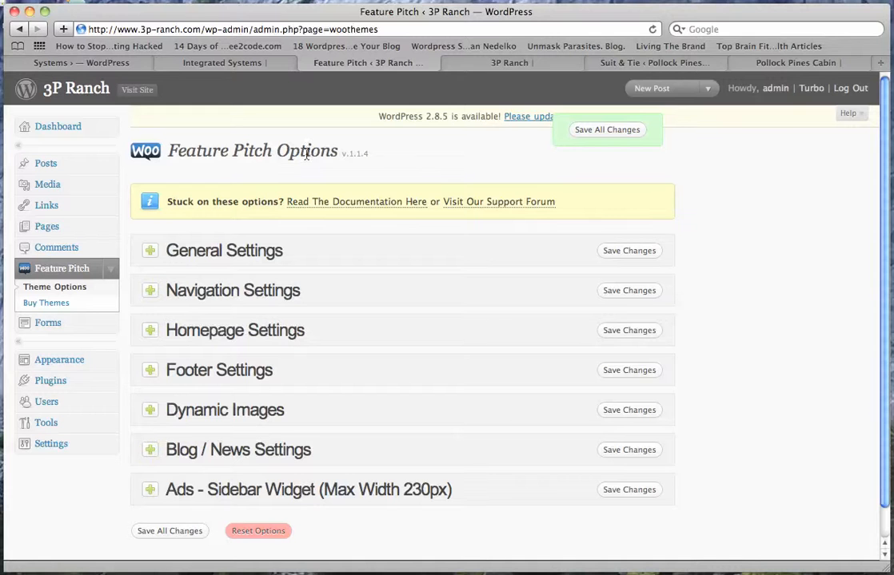
click(639, 63)
click(110, 58)
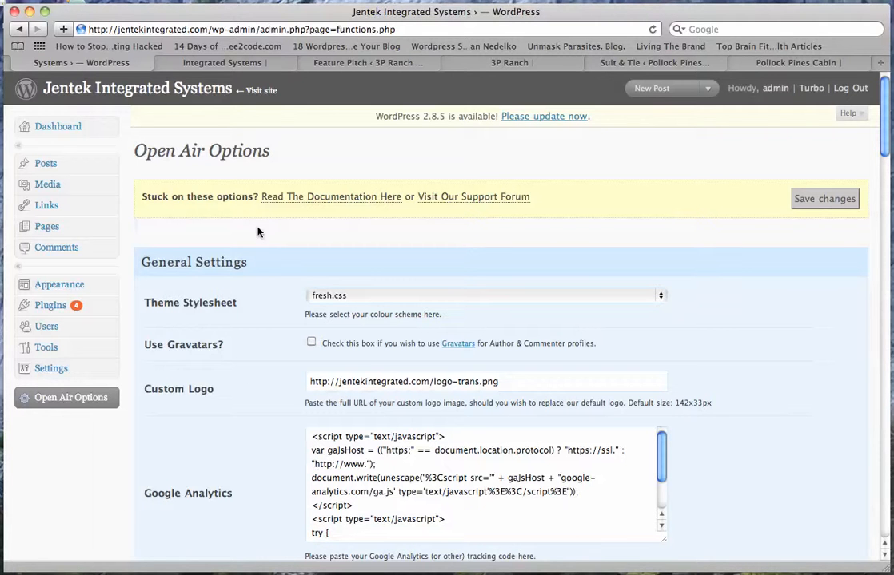
click(406, 67)
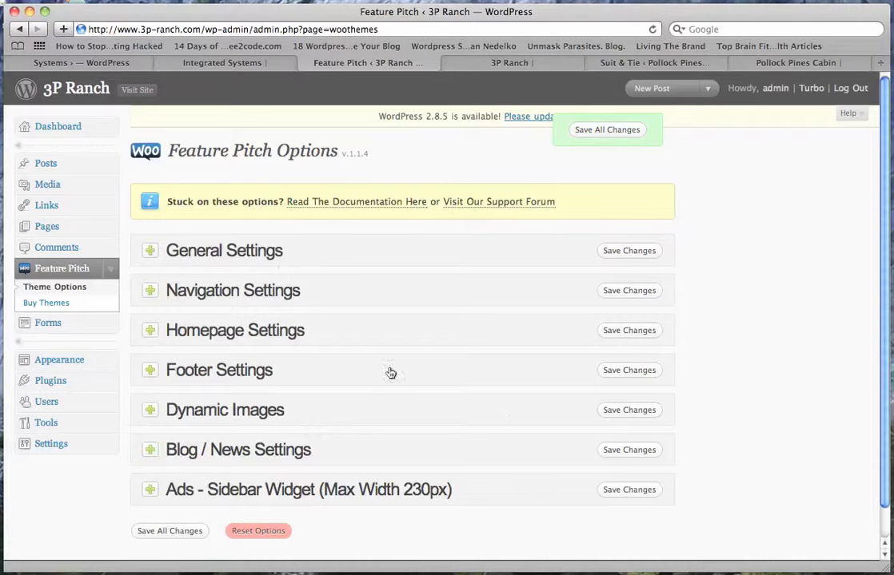
Open the property tour from the 3P Ranch home page and view its photo slideshow.
click(498, 63)
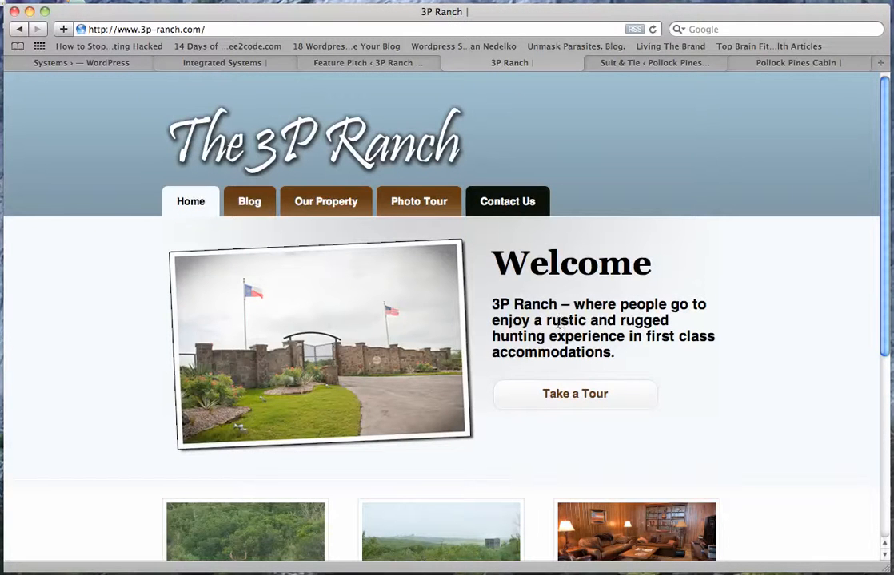
click(586, 397)
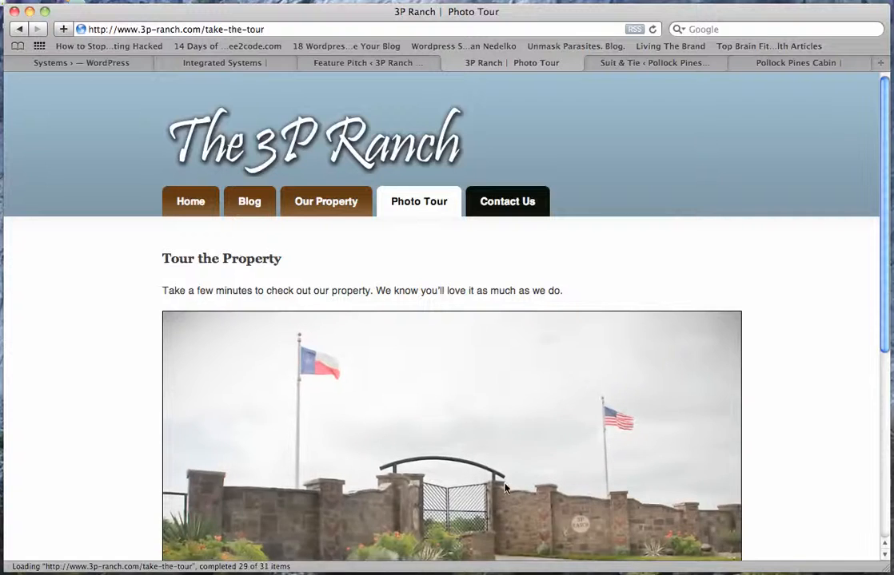
scroll(515, 464, down, 3)
scroll(515, 463, down, 2)
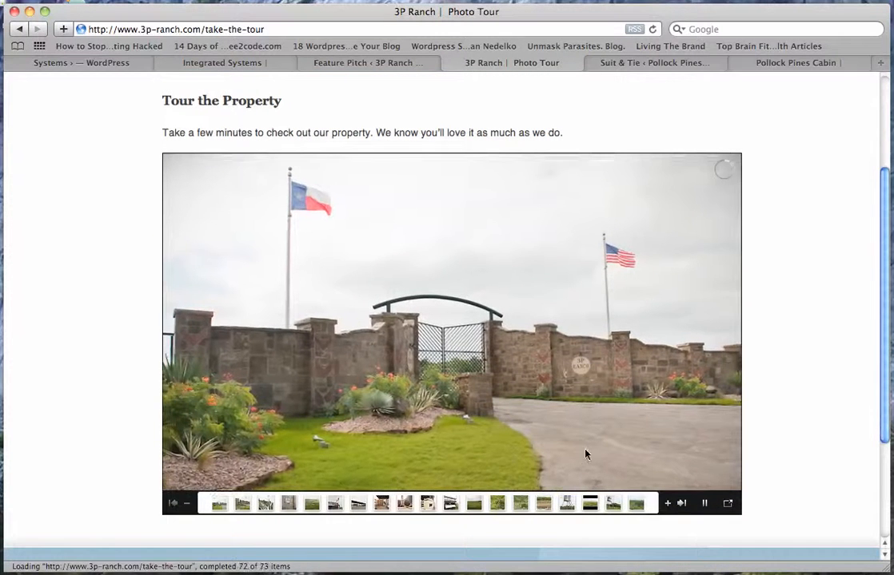
scroll(449, 450, up, 5)
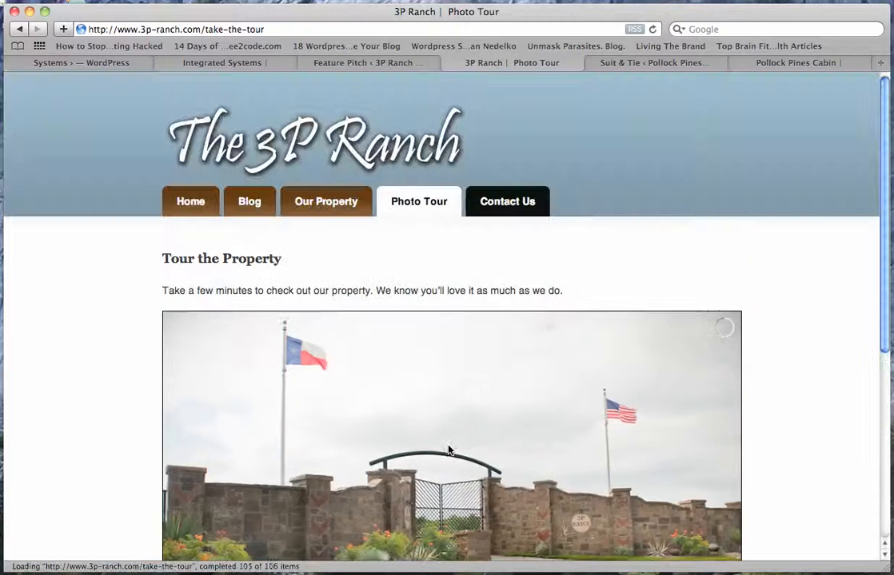
Open the Photos page of the Pollock Pines Cabin site and view the album The View from Outside.
click(799, 63)
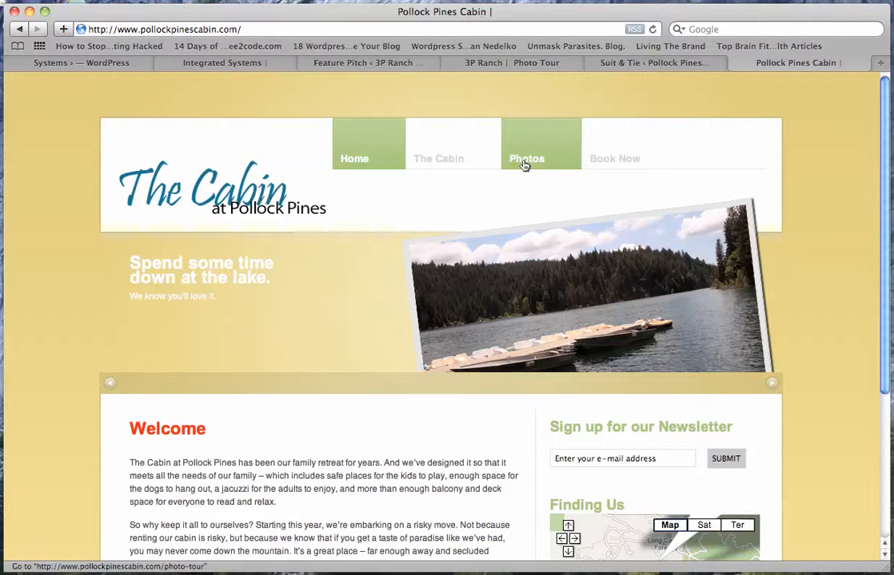
click(524, 159)
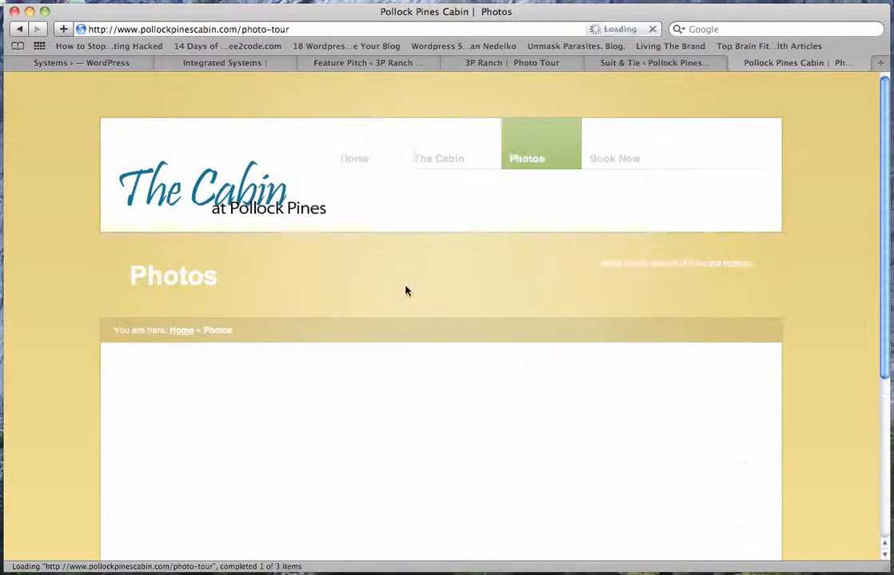
scroll(409, 330, down, 3)
scroll(409, 330, down, 3)
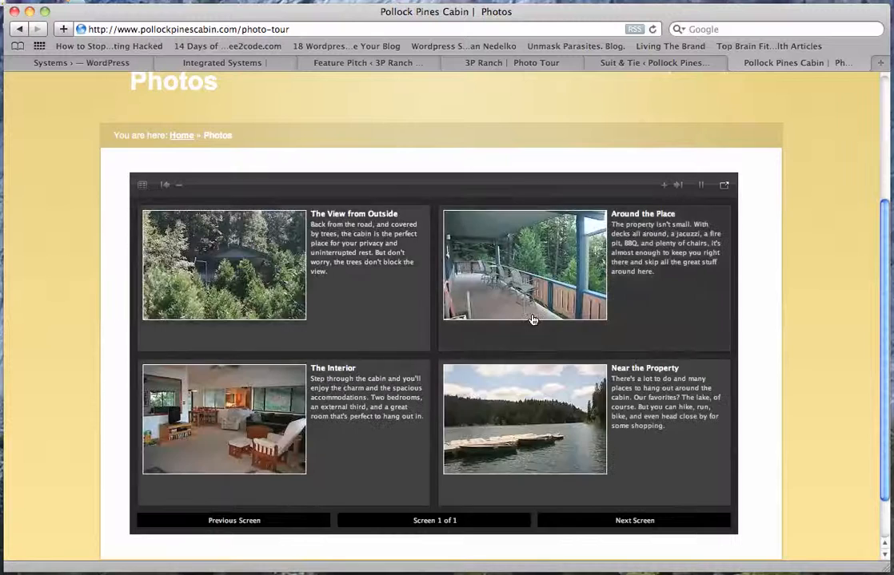
click(254, 292)
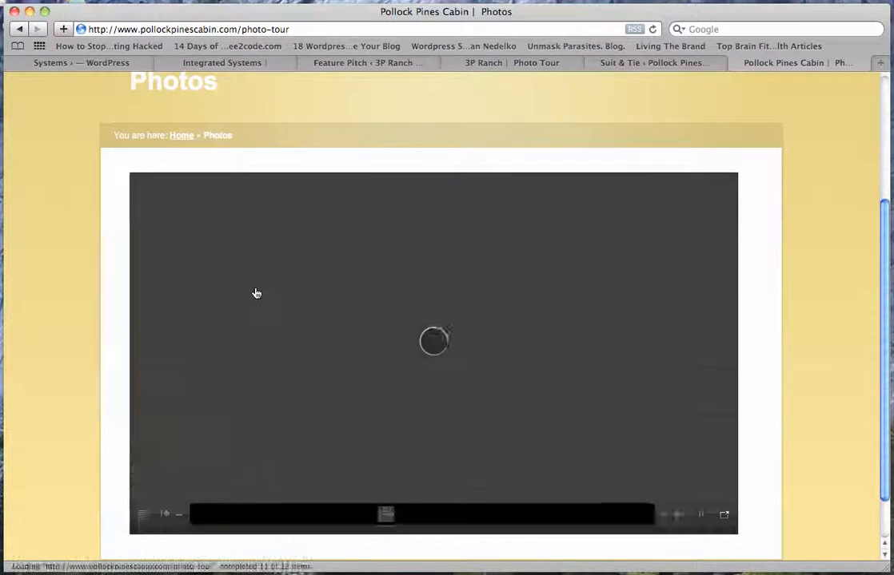
scroll(613, 444, up, 5)
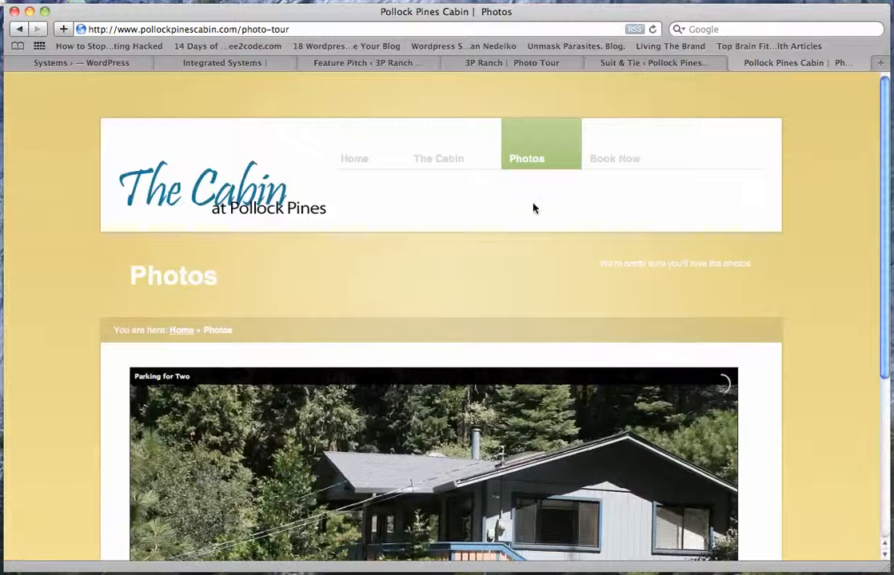
Reload the cabin's Photos page and look over its overview of photo albums.
click(532, 163)
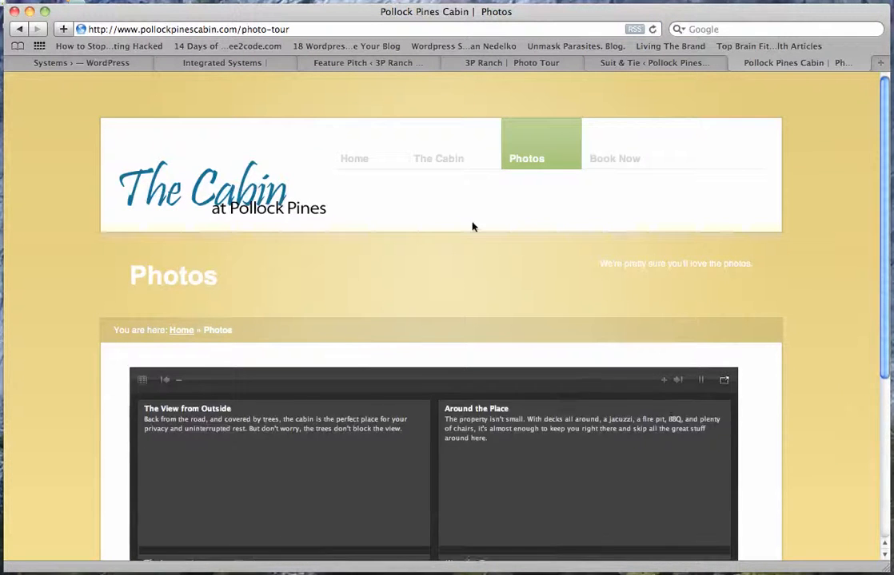
scroll(399, 335, down, 4)
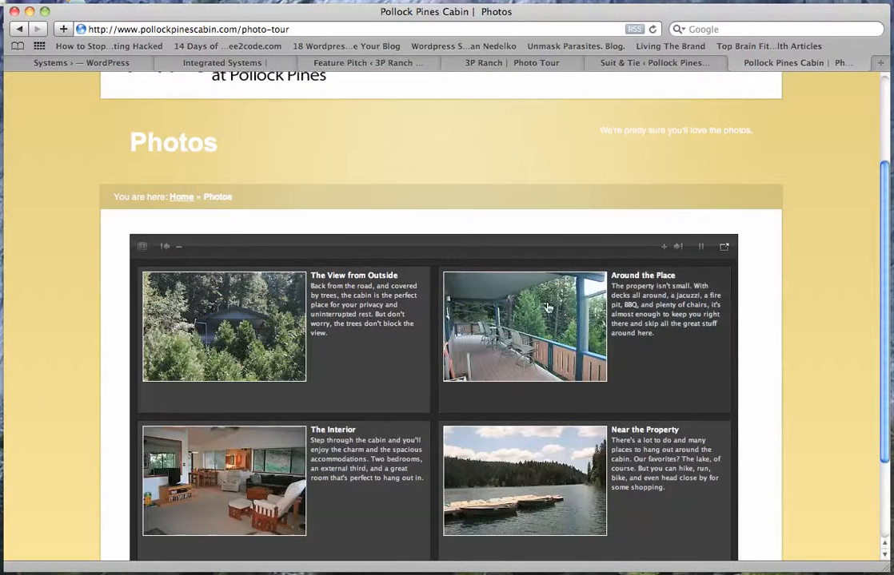
scroll(596, 229, up, 4)
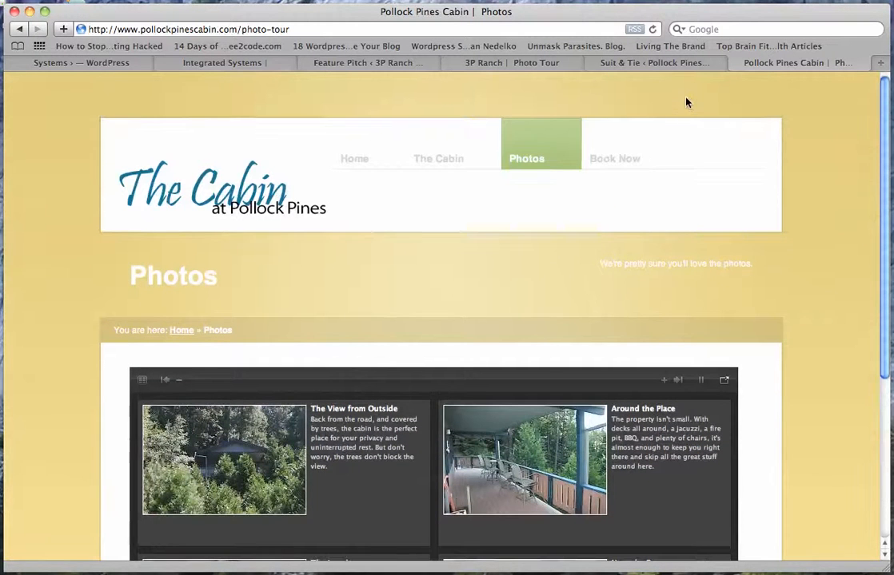
Review and reload the 3P Ranch Photo Tour page, and return to that site's home page.
click(480, 63)
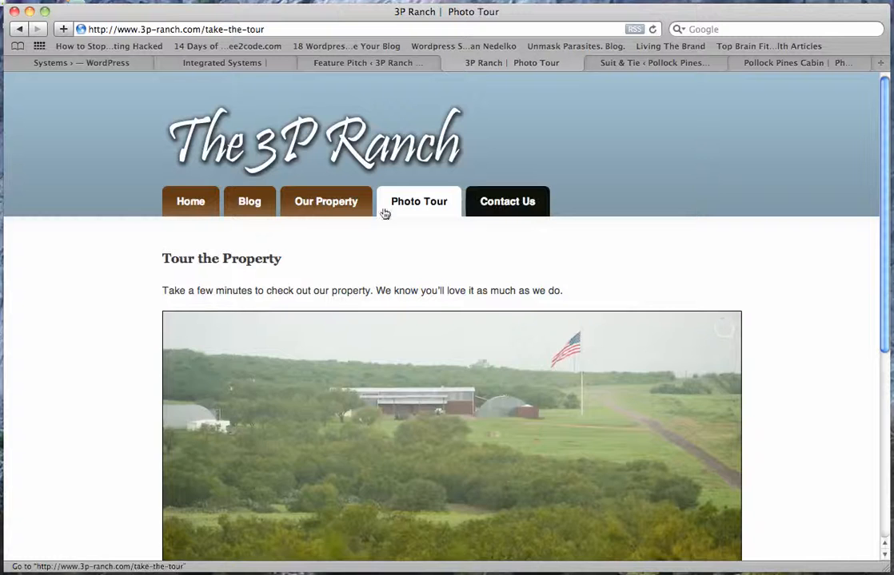
scroll(456, 229, down, 4)
scroll(455, 219, up, 4)
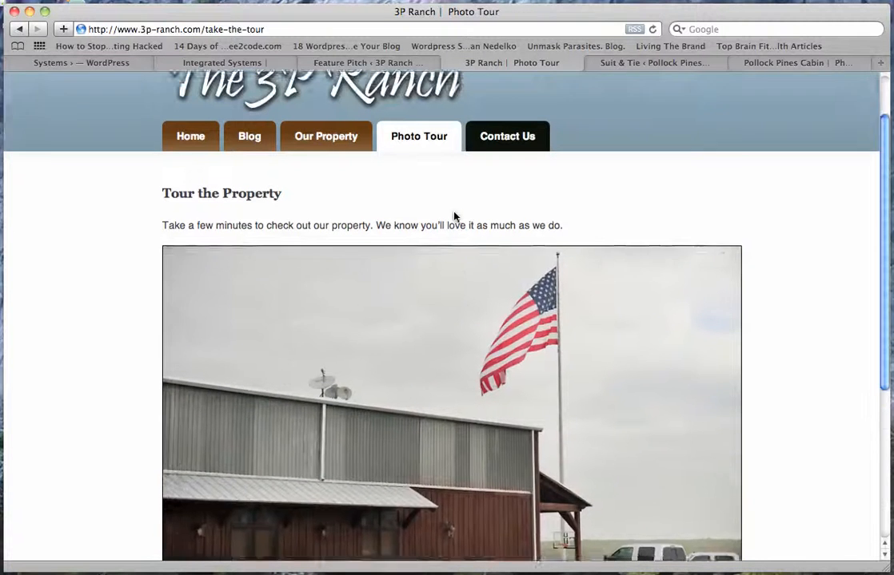
click(410, 201)
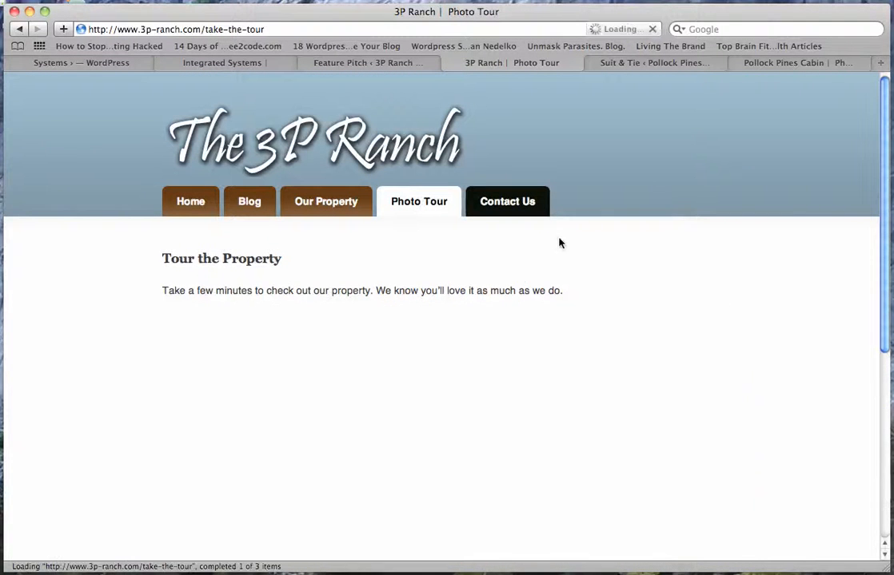
click(190, 203)
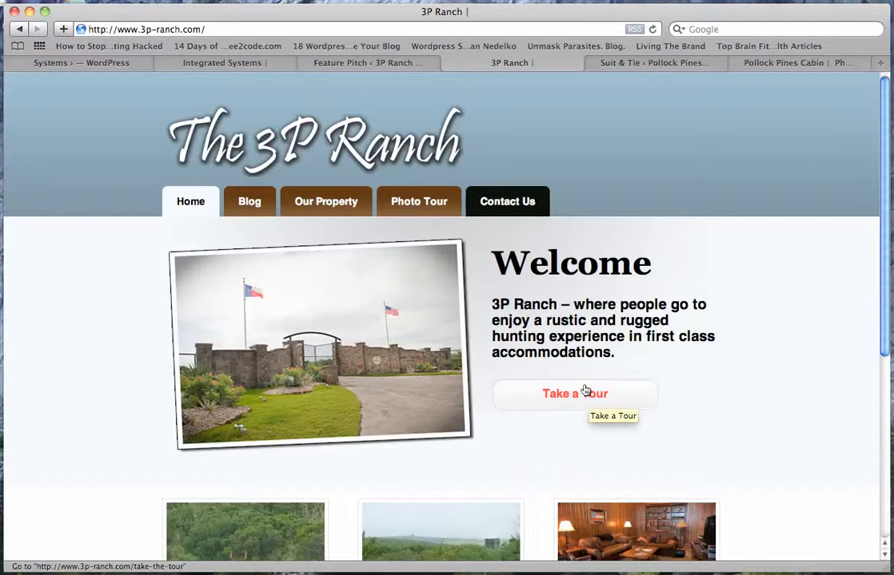
Open the 3P Ranch Contact Us page and examine its contact form and sidebar.
click(512, 207)
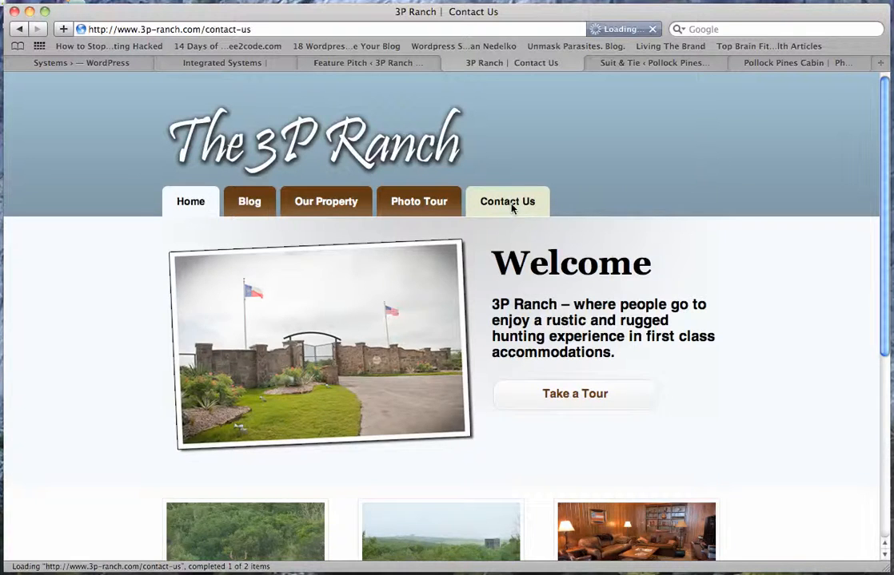
scroll(517, 313, down, 5)
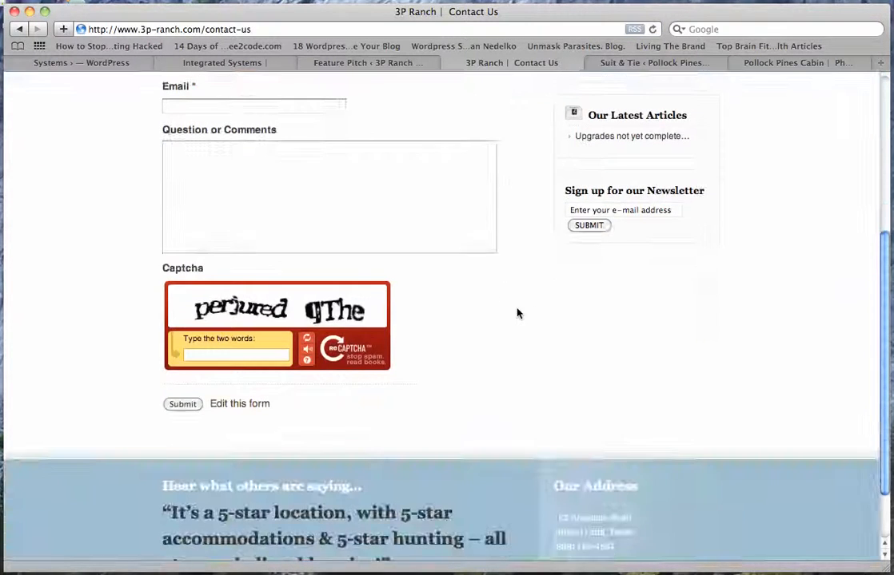
scroll(516, 313, up, 5)
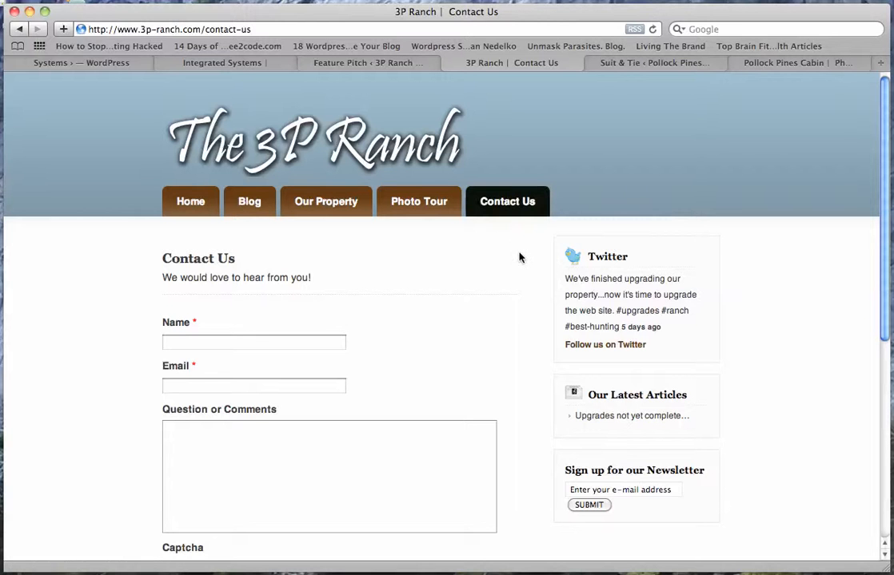
Check the Suit & Tie options page, and advance the photo slider on the Pollock Pines Cabin home page.
click(668, 64)
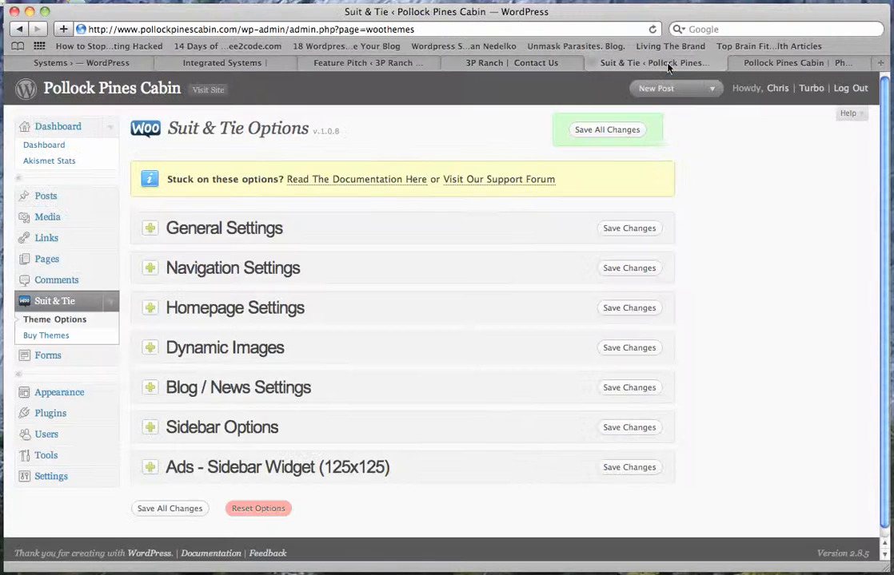
click(772, 64)
click(357, 163)
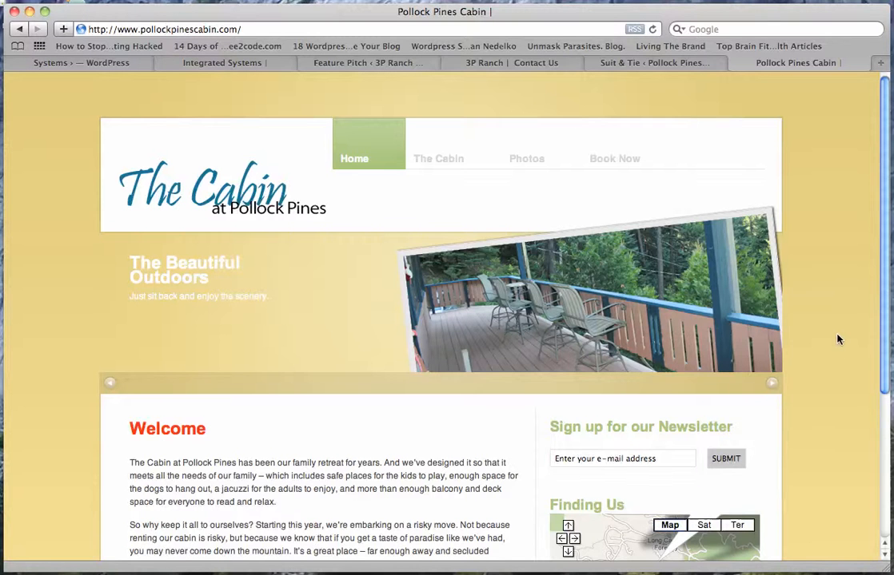
click(773, 385)
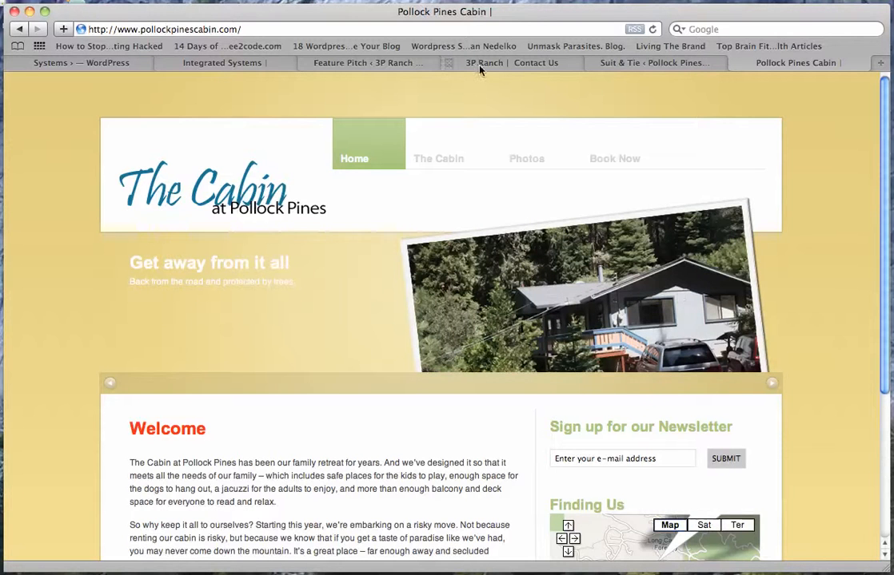
Revisit the 3P Ranch home page, and expand and review General Settings in its Feature Pitch theme options.
click(450, 63)
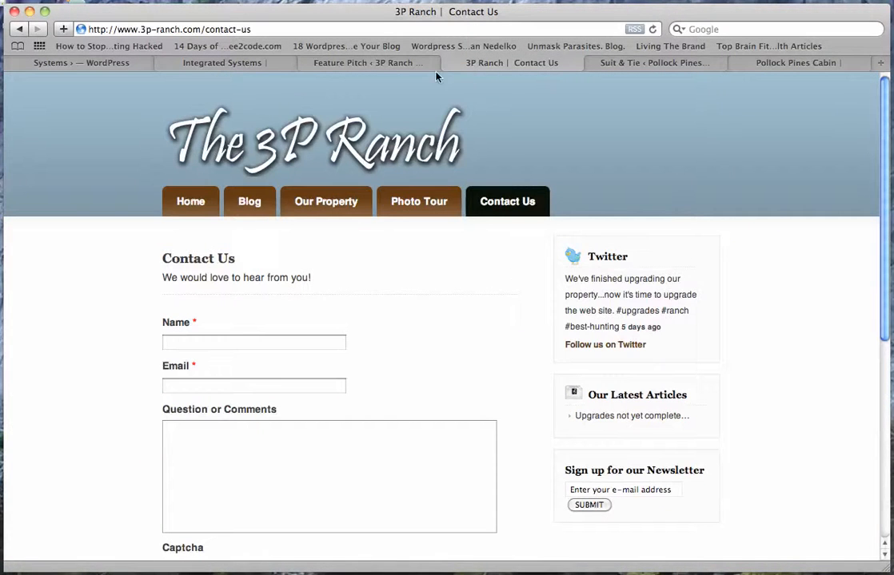
click(189, 200)
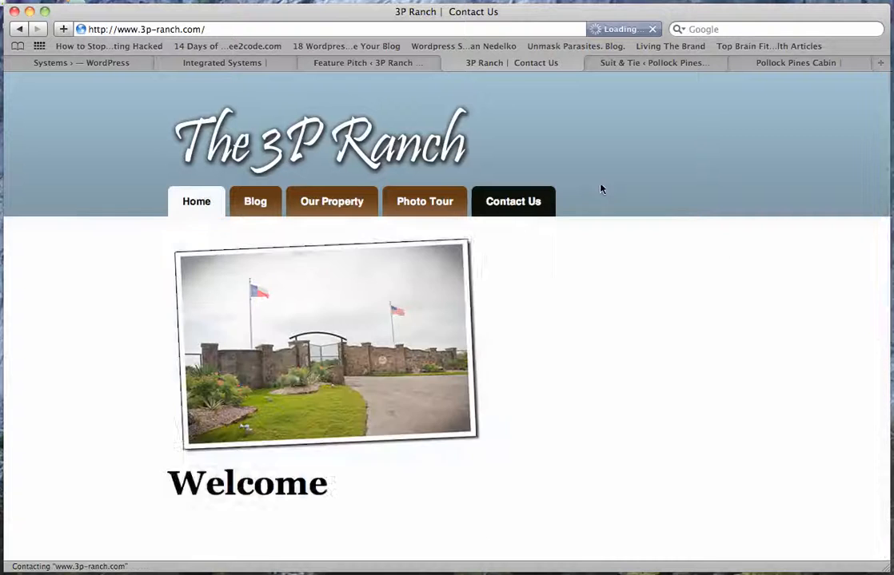
click(379, 63)
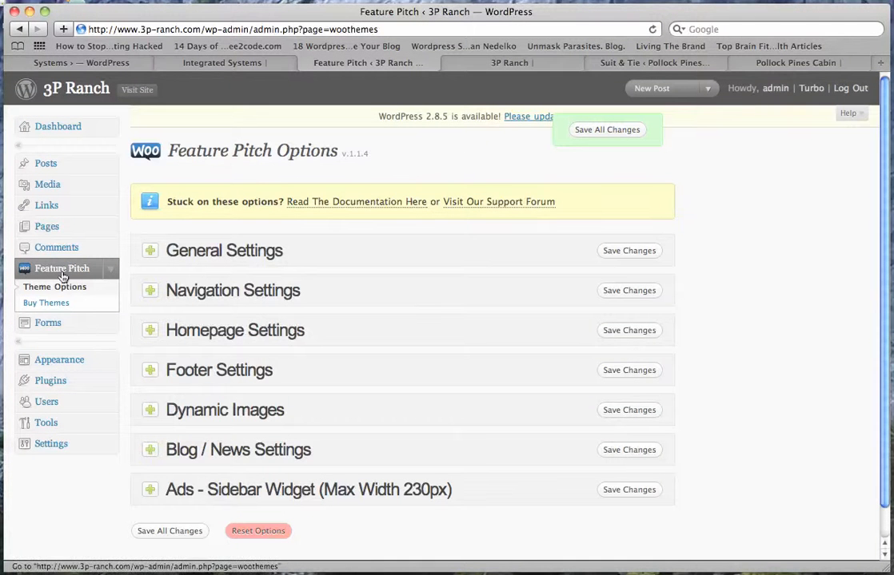
click(150, 253)
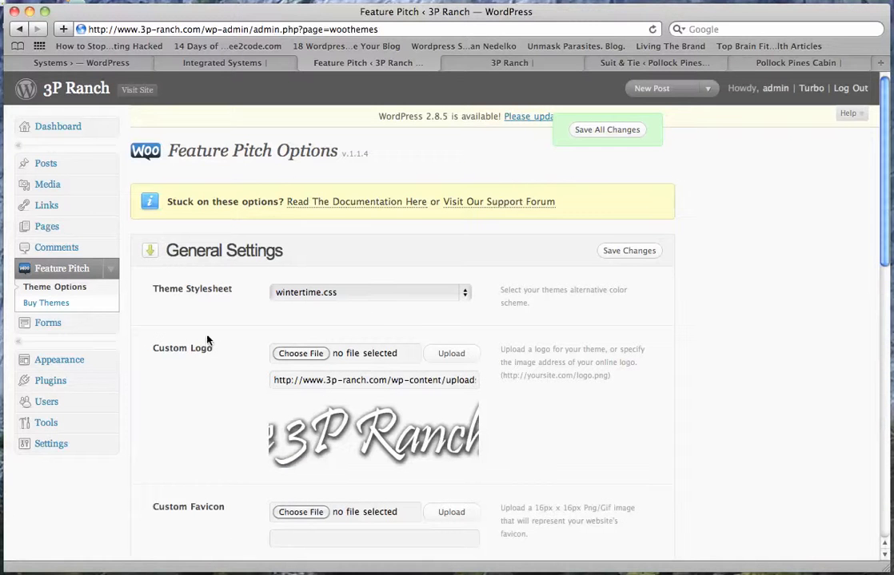
scroll(527, 336, down, 3)
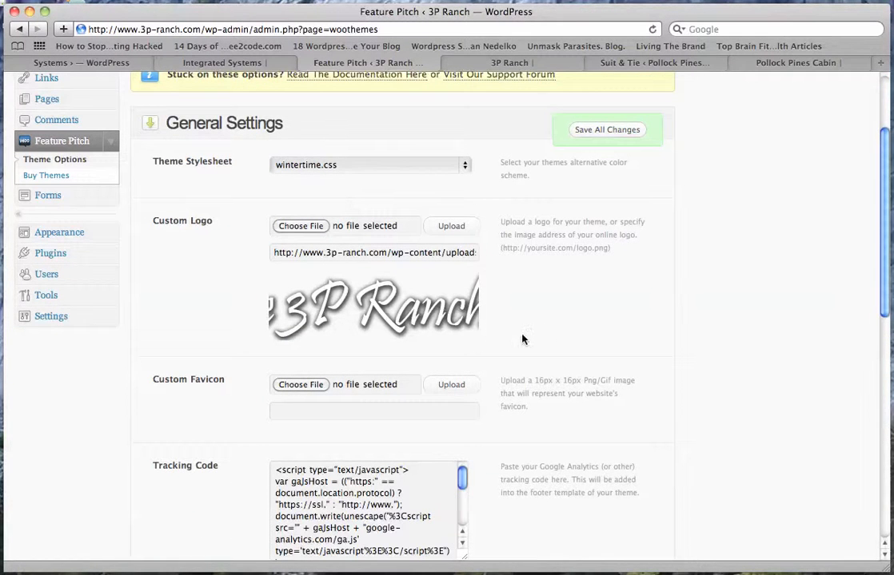
scroll(522, 339, down, 2)
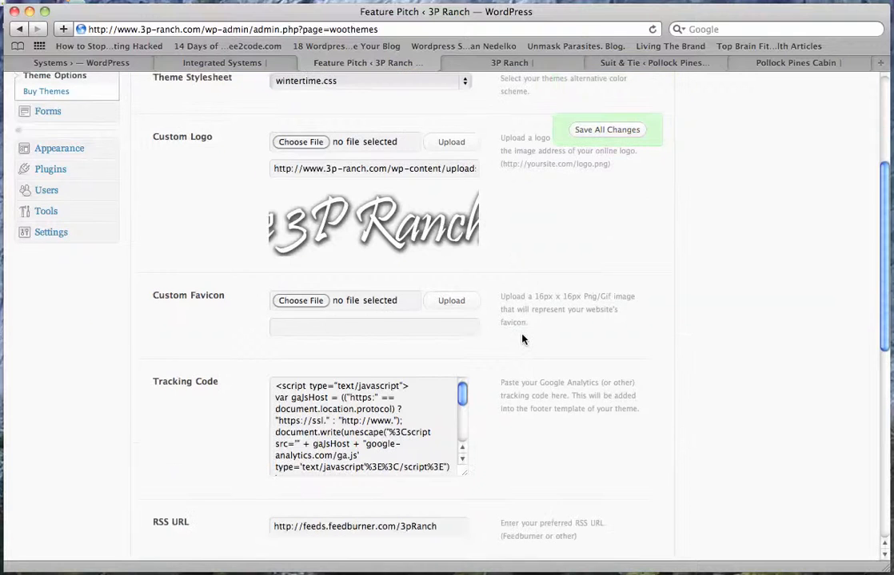
scroll(522, 340, down, 4)
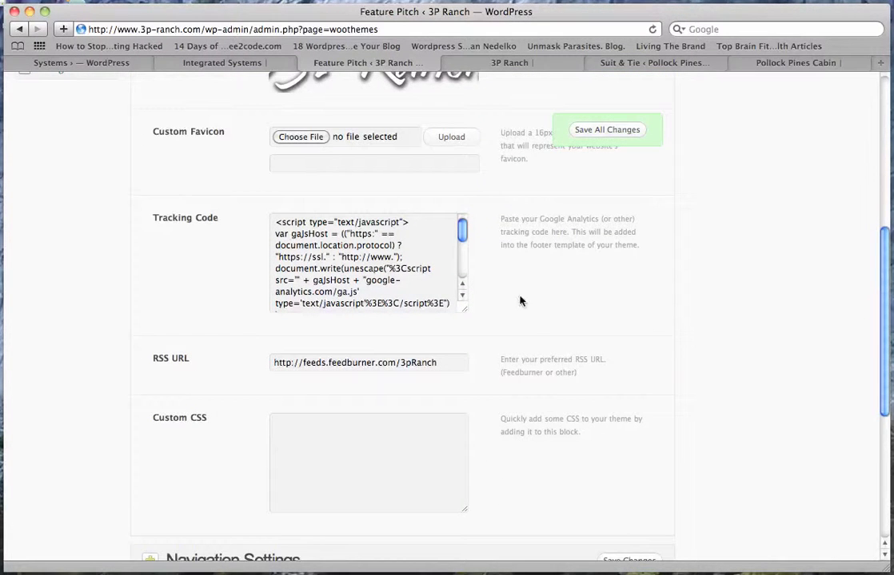
scroll(528, 328, down, 6)
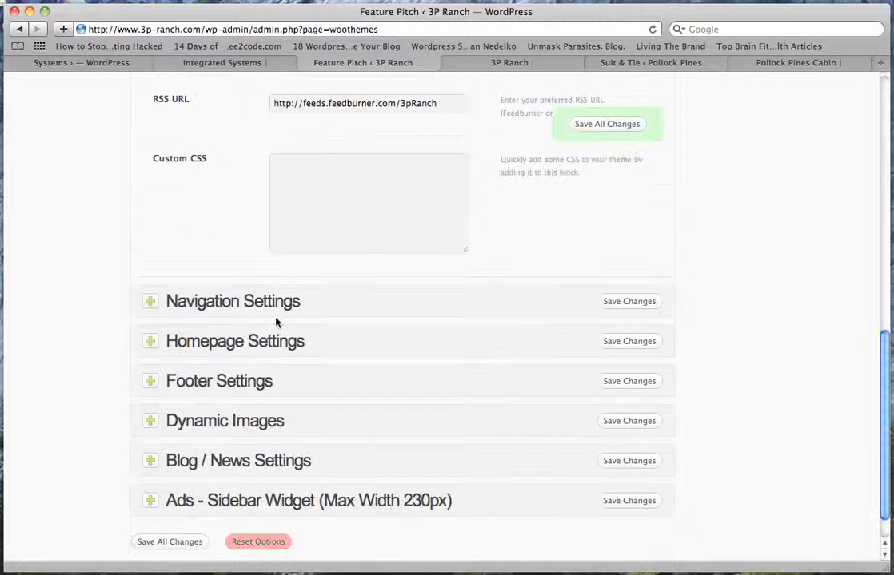
scroll(180, 301, up, 15)
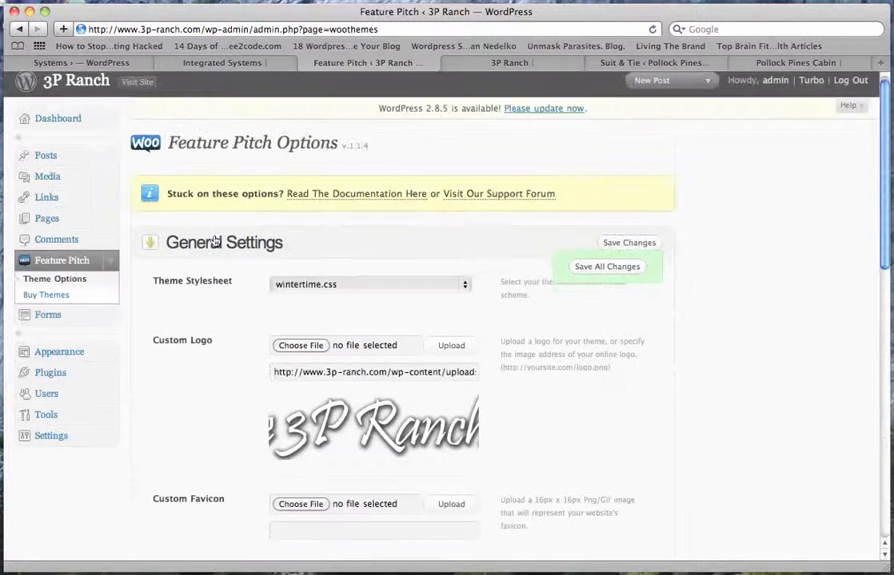
Collapse General Settings in the Feature Pitch options, and check the Pollock Pines Cabin home page and its Suit & Tie options.
click(148, 245)
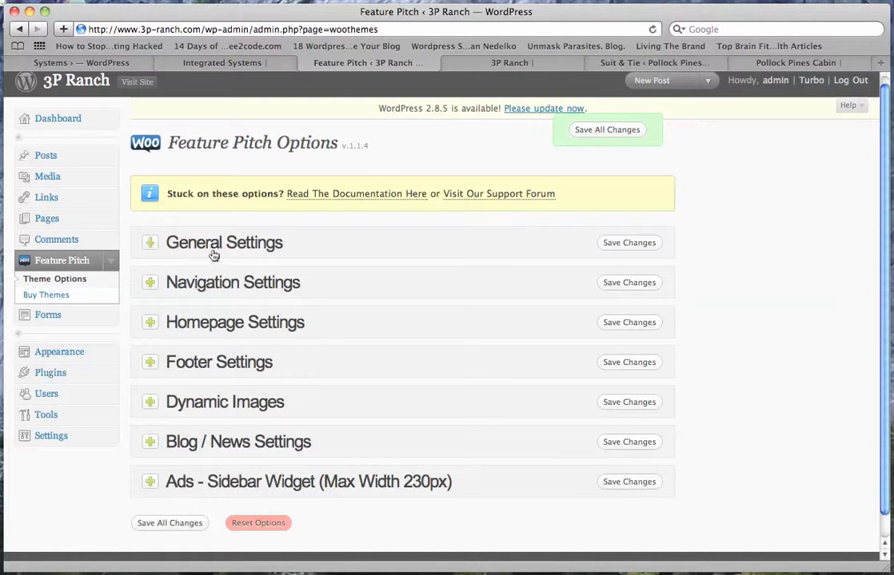
click(769, 62)
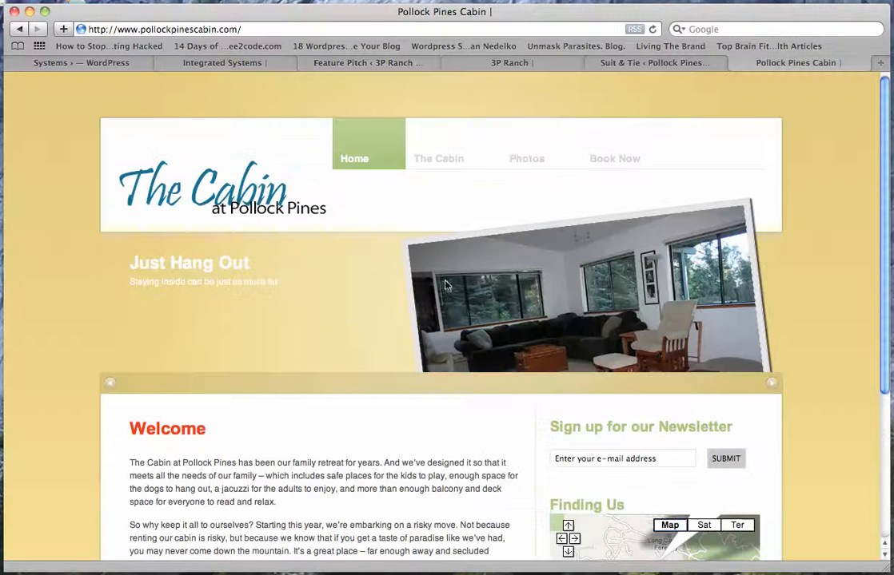
click(638, 64)
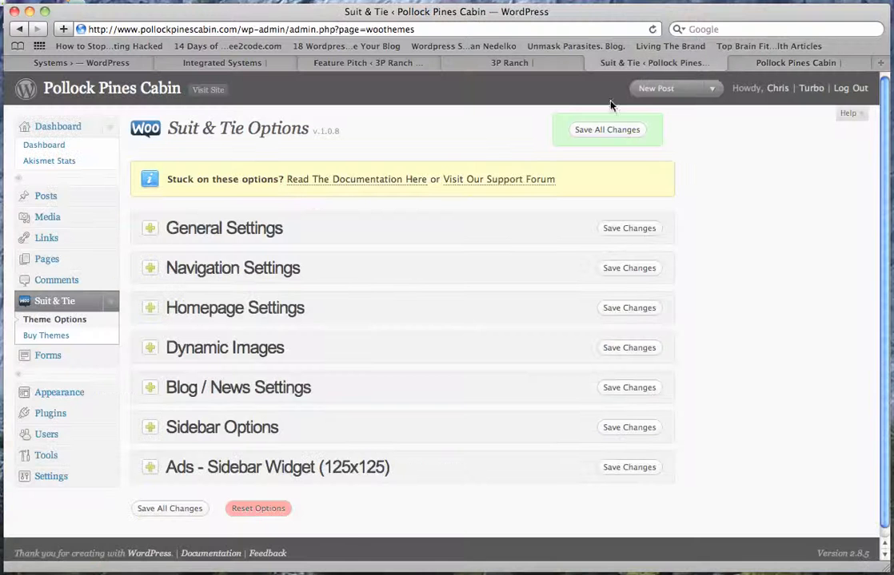
Set the Suit & Tie theme stylesheet to bluegray.css in General Settings and save the changes.
click(148, 228)
click(344, 275)
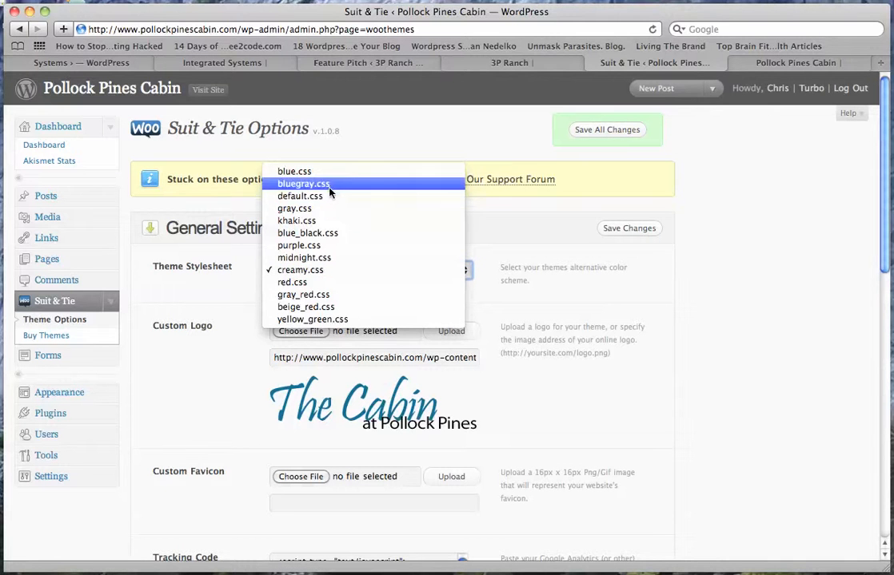
click(304, 184)
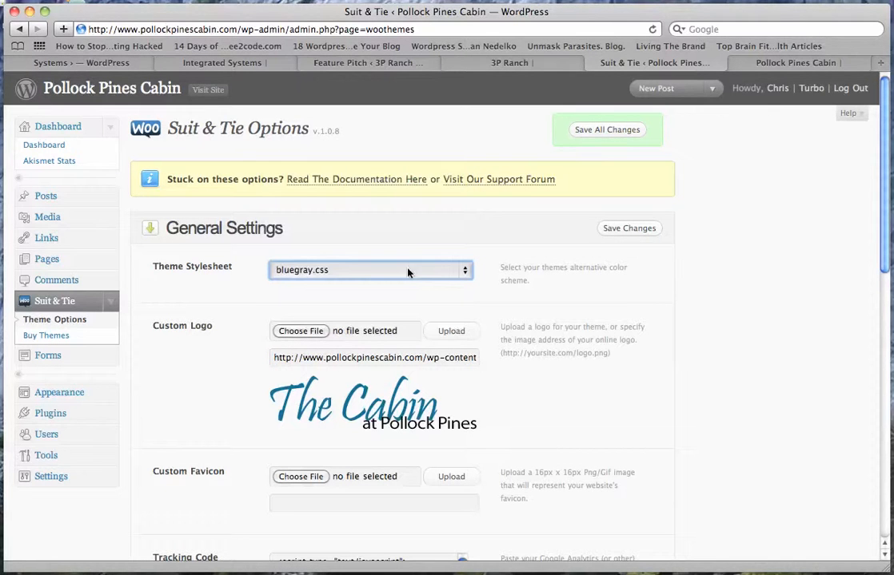
click(629, 230)
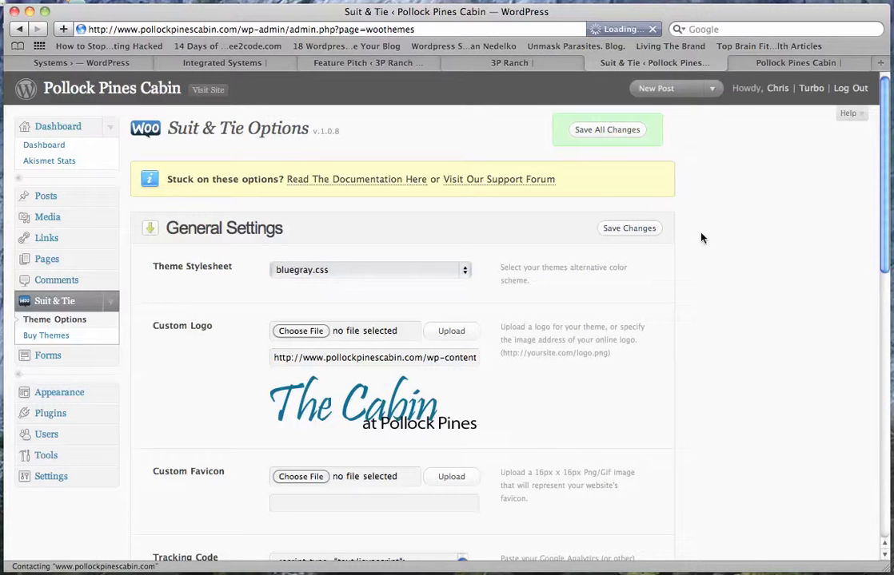
Reload the Pollock Pines Cabin home page and review its color scheme from the header to the Finding Us map.
click(785, 67)
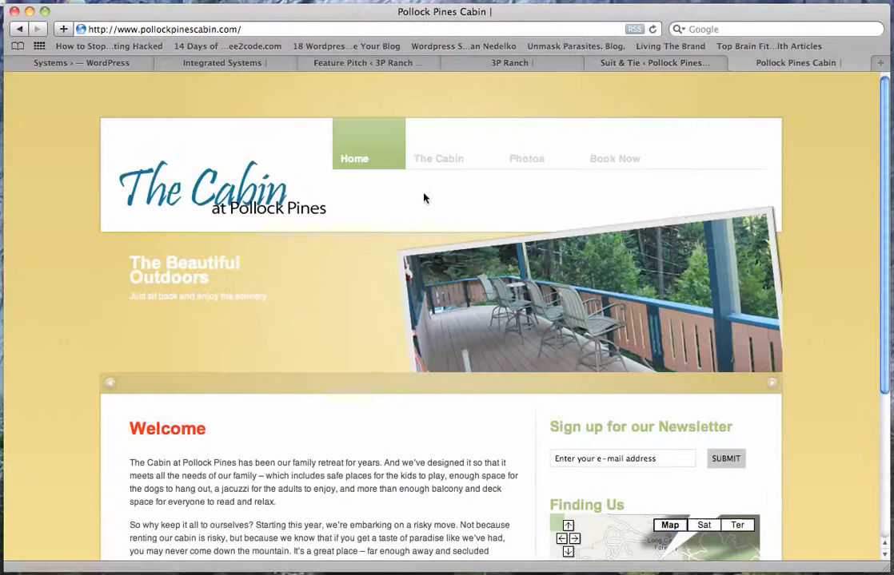
click(356, 163)
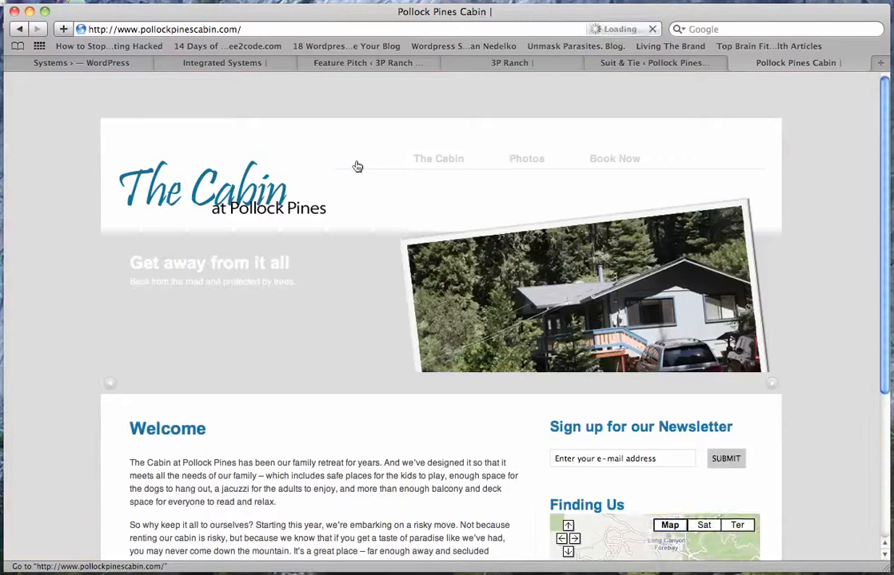
scroll(305, 334, down, 5)
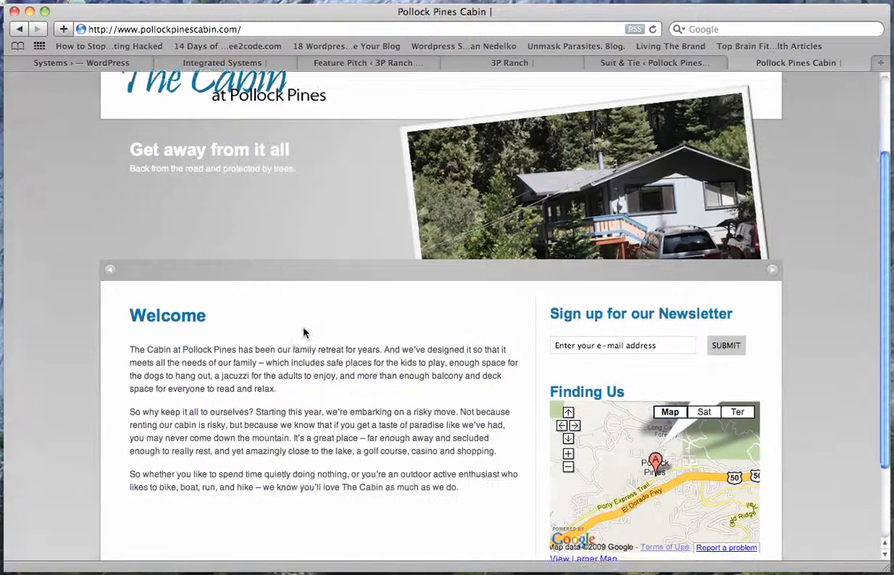
scroll(302, 332, up, 5)
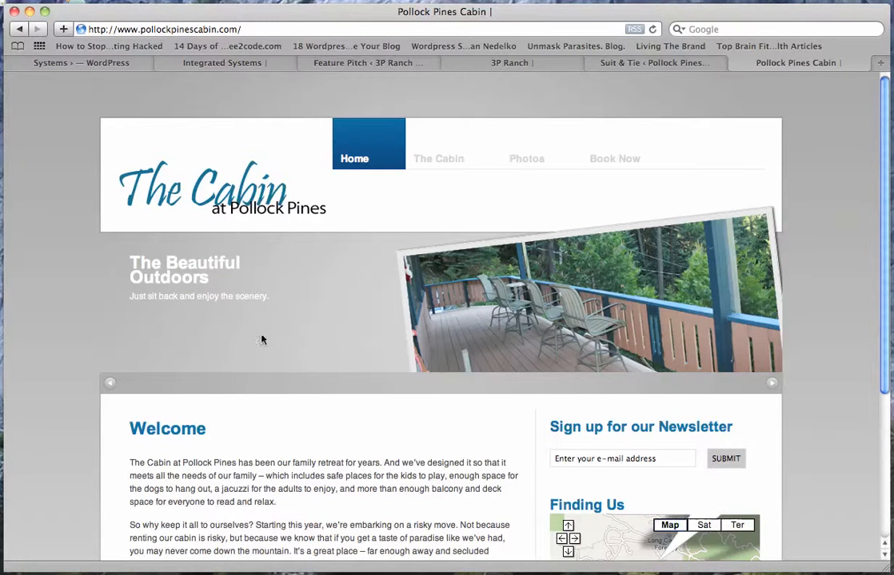
Set the Suit & Tie theme stylesheet to creamy.css in General Settings and save the changes.
click(638, 64)
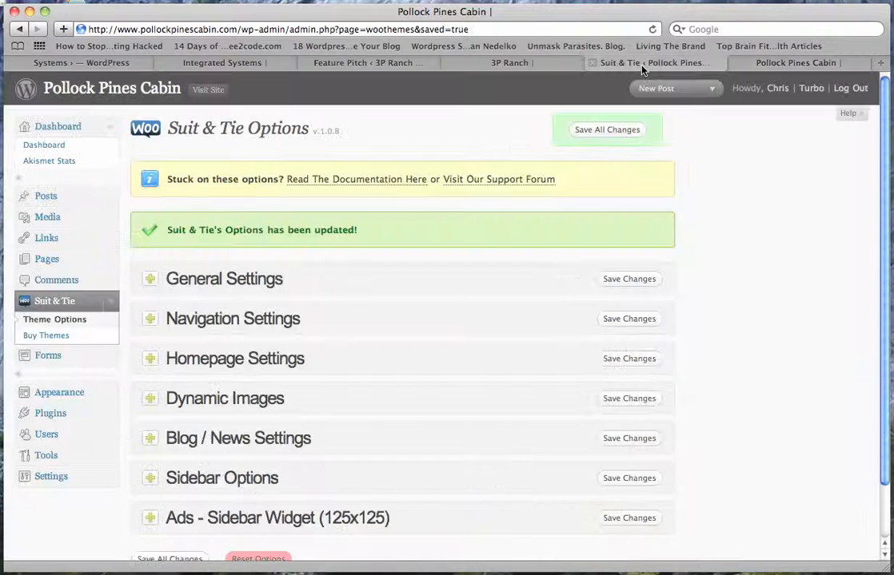
click(150, 279)
click(336, 321)
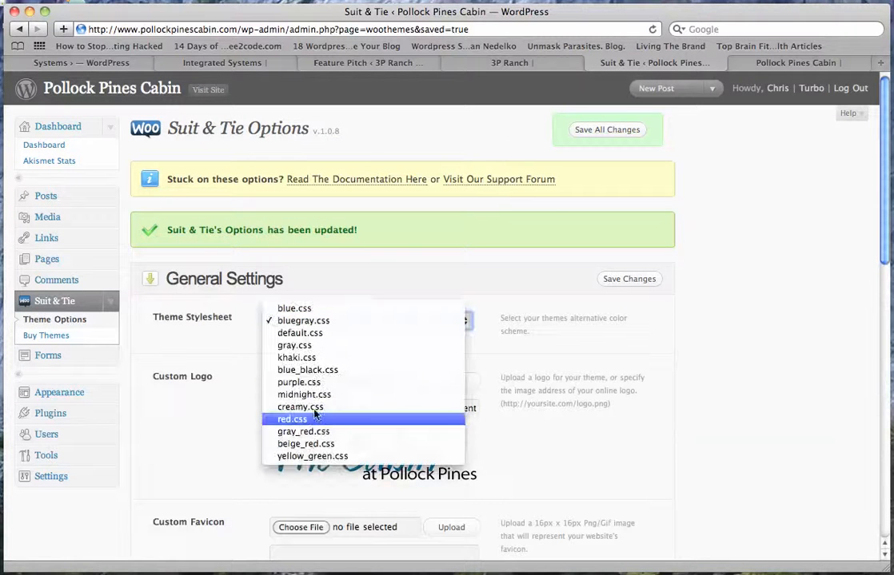
click(455, 407)
click(629, 281)
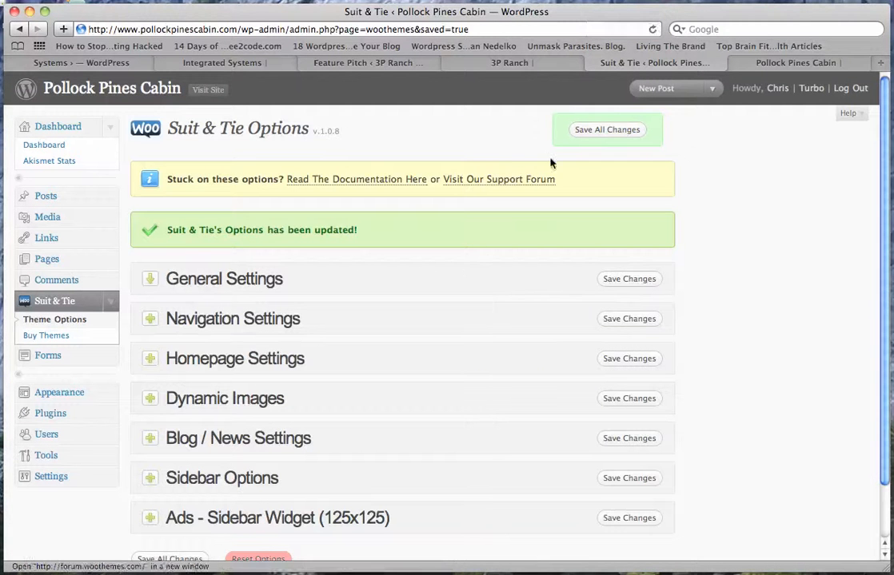
Expand Navigation Settings to review the Exclude Pages or Categories option, and collapse it in favor of Homepage Settings.
click(149, 319)
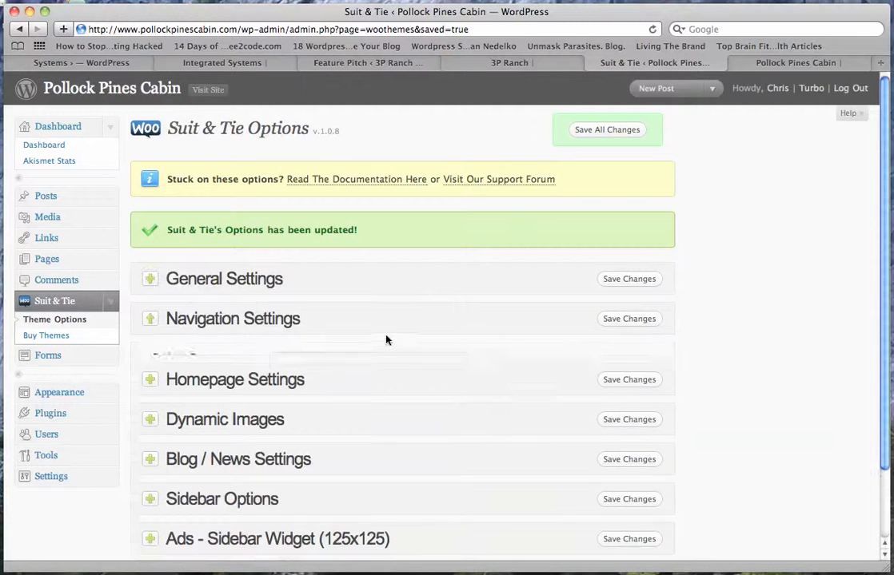
scroll(376, 324, down, 3)
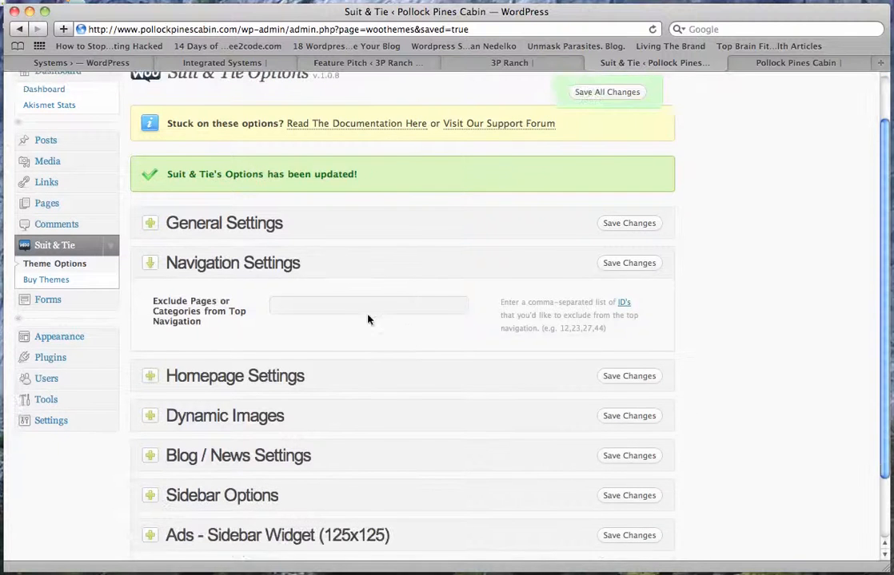
click(293, 304)
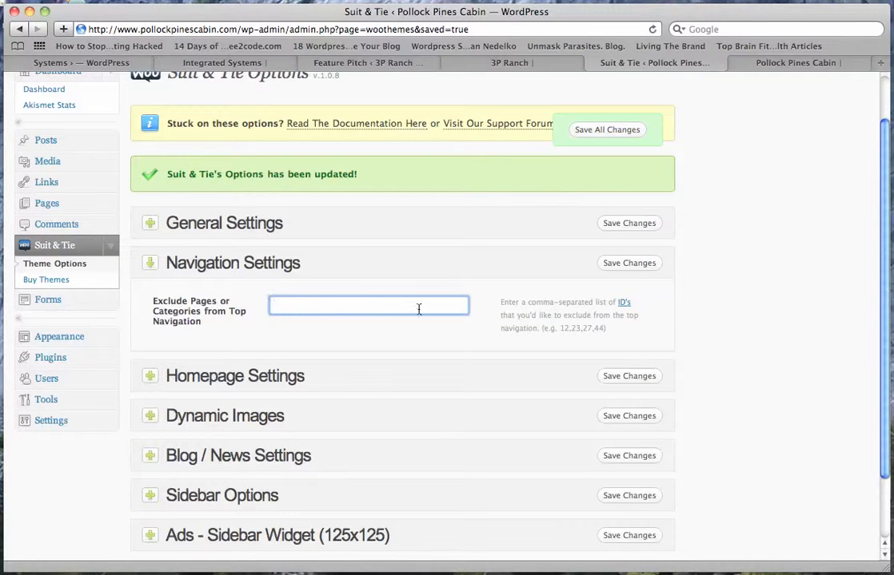
click(150, 263)
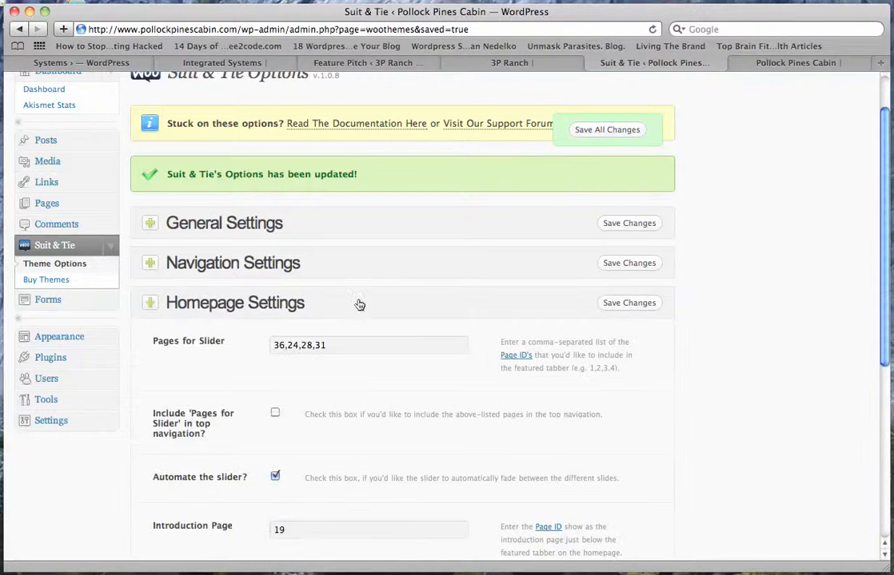
Compare the cabin home page's photo slider with the Pages for Slider IDs and slider options in Homepage Settings.
click(791, 63)
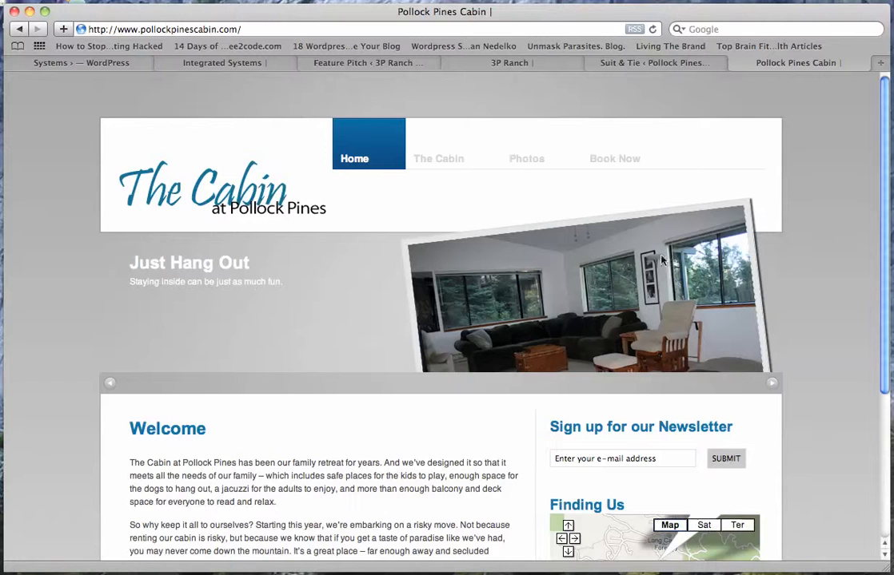
click(654, 63)
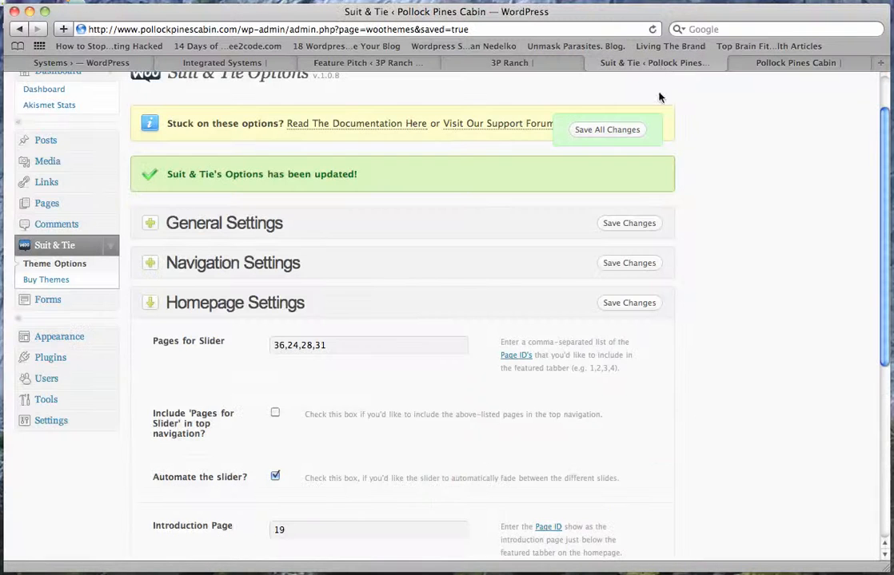
double_click(335, 347)
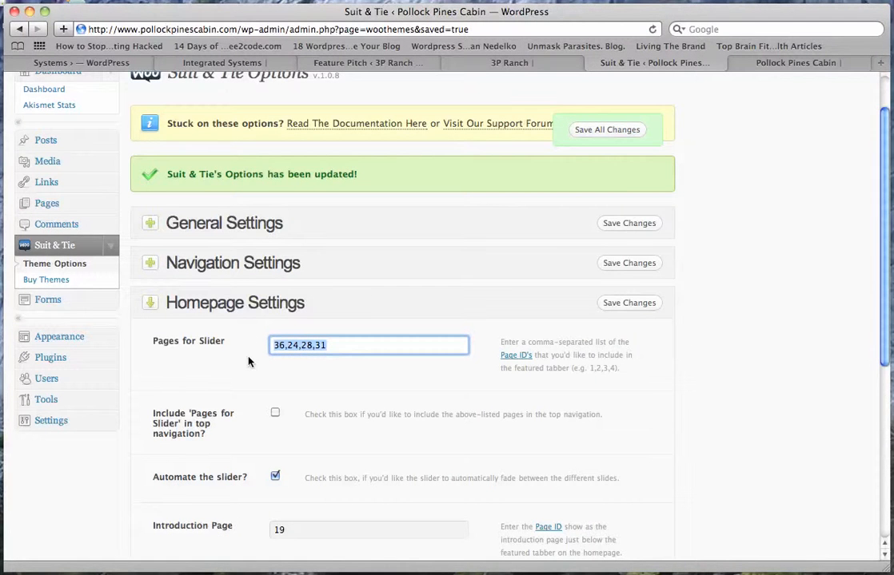
click(363, 347)
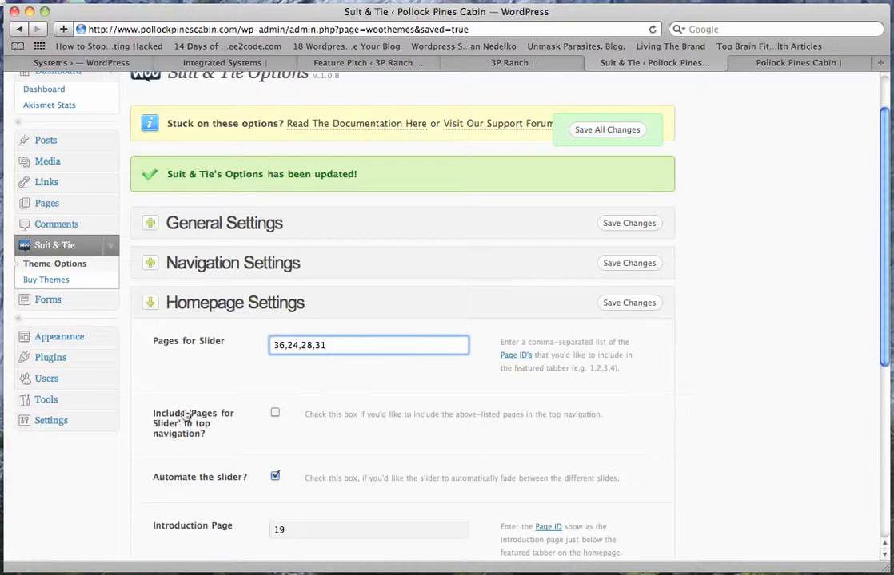
drag(339, 346, 249, 346)
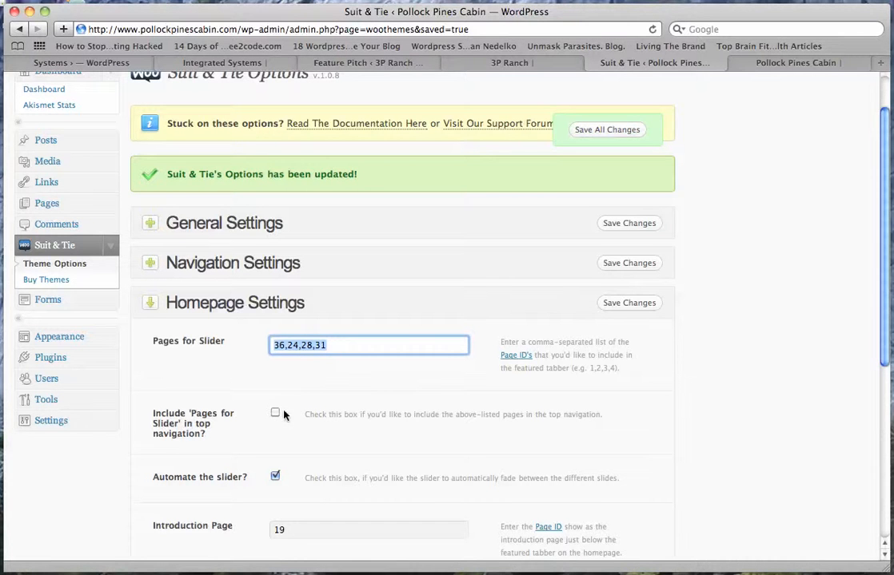
scroll(372, 408, down, 5)
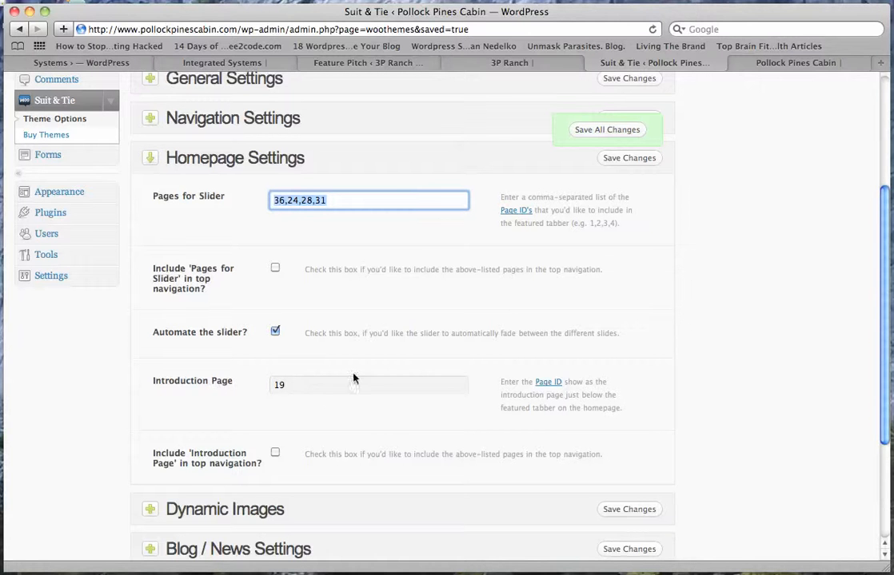
Compare the Welcome text on the cabin home page with the Introduction Page option in Homepage Settings.
click(764, 68)
scroll(335, 370, down, 3)
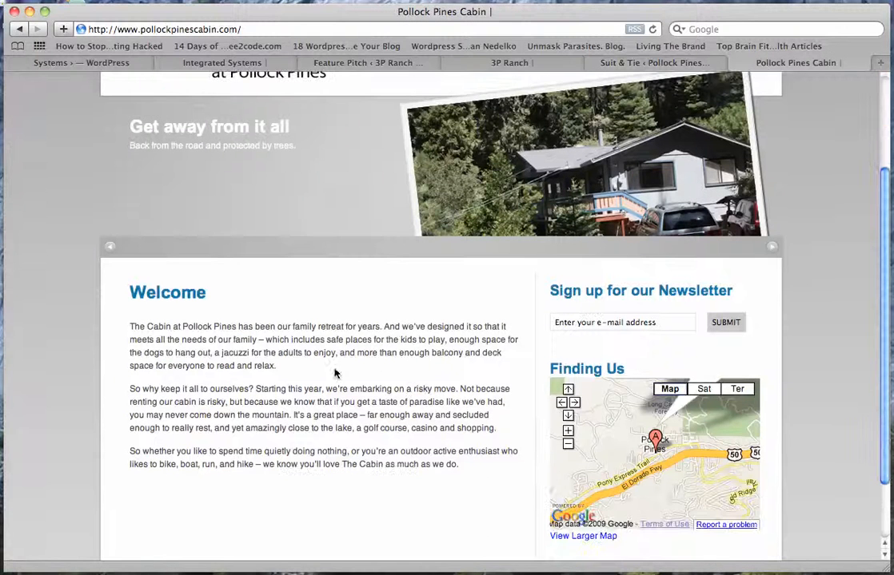
click(631, 63)
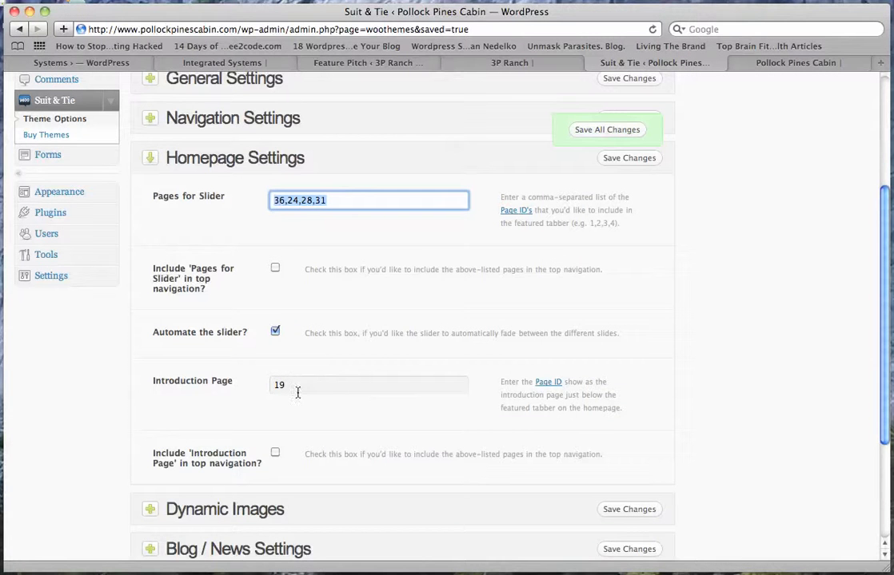
Expand and review the Dynamic Images and Blog / News Settings sections of the Suit & Tie options.
scroll(297, 393, down, 5)
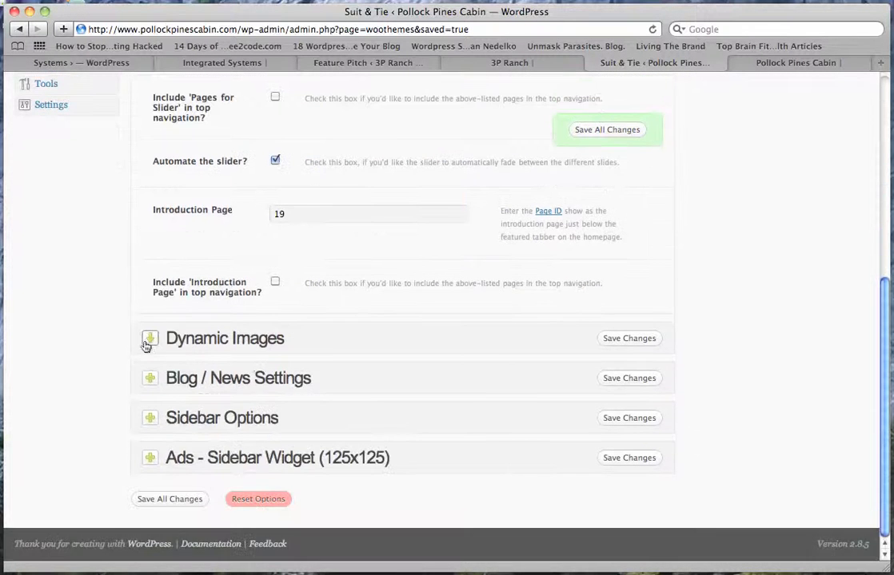
click(148, 342)
scroll(235, 390, down, 3)
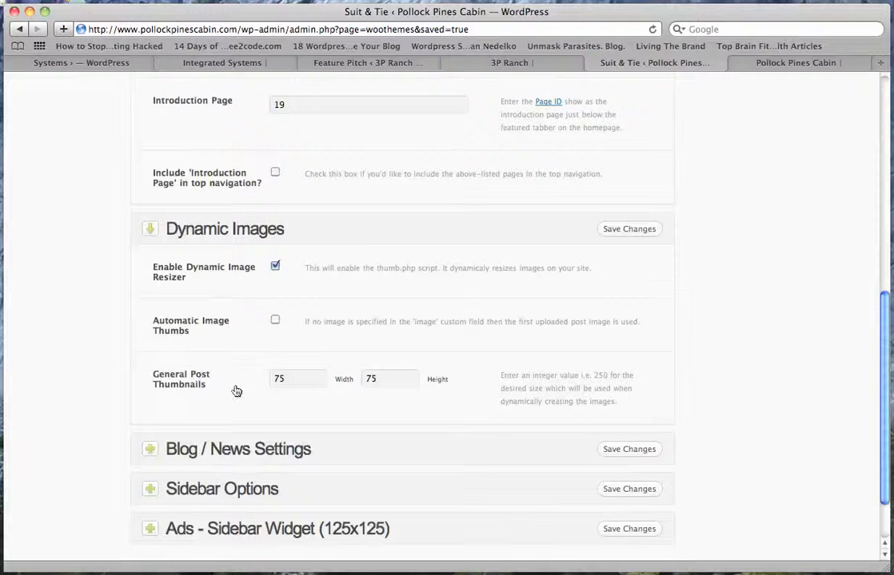
click(149, 379)
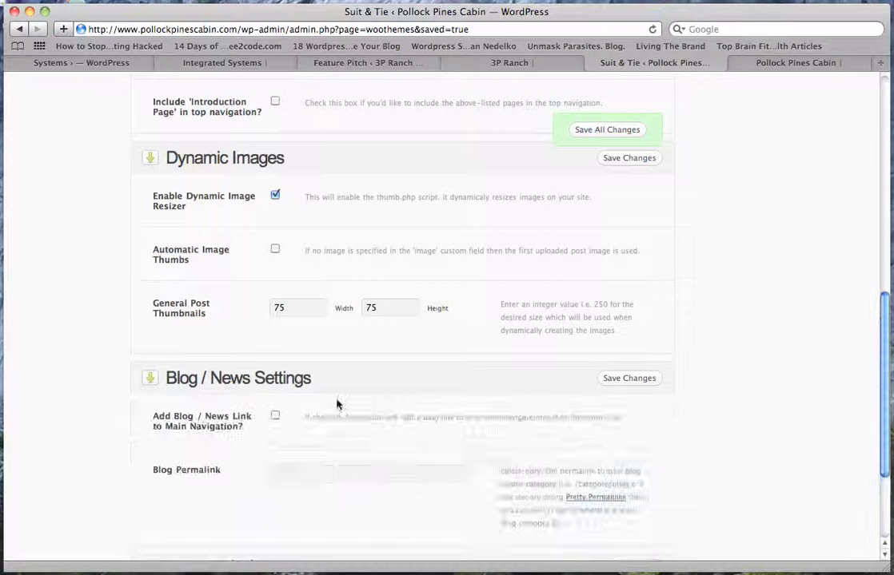
scroll(350, 404, down, 3)
scroll(349, 405, down, 2)
scroll(325, 443, down, 4)
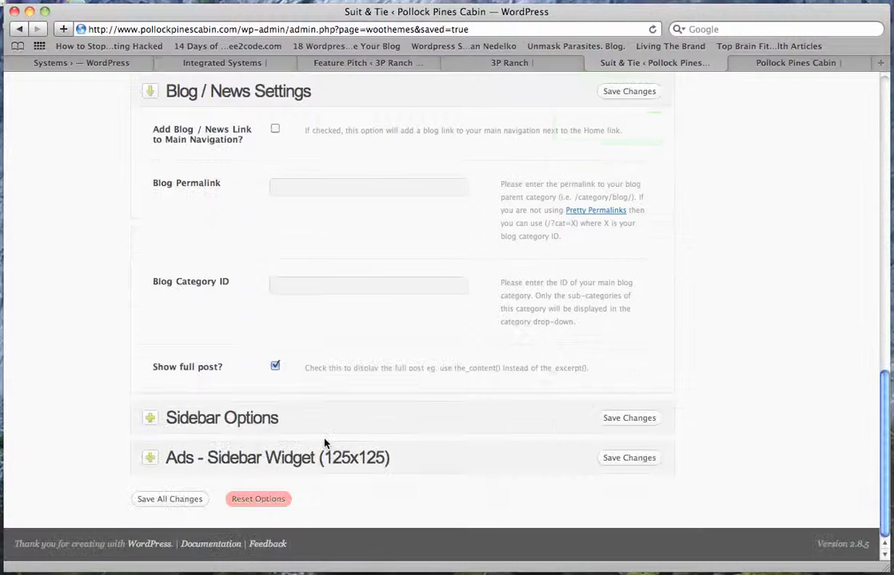
scroll(325, 446, up, 4)
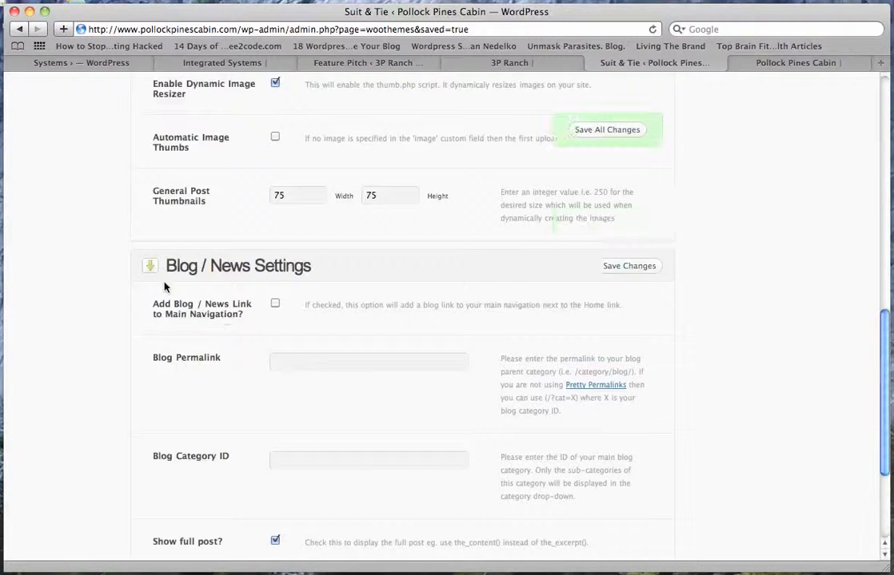
Review Blog / News Settings in the 3P Ranch Feature Pitch options against the Blog link on that site's home page, and collapse the section.
click(406, 64)
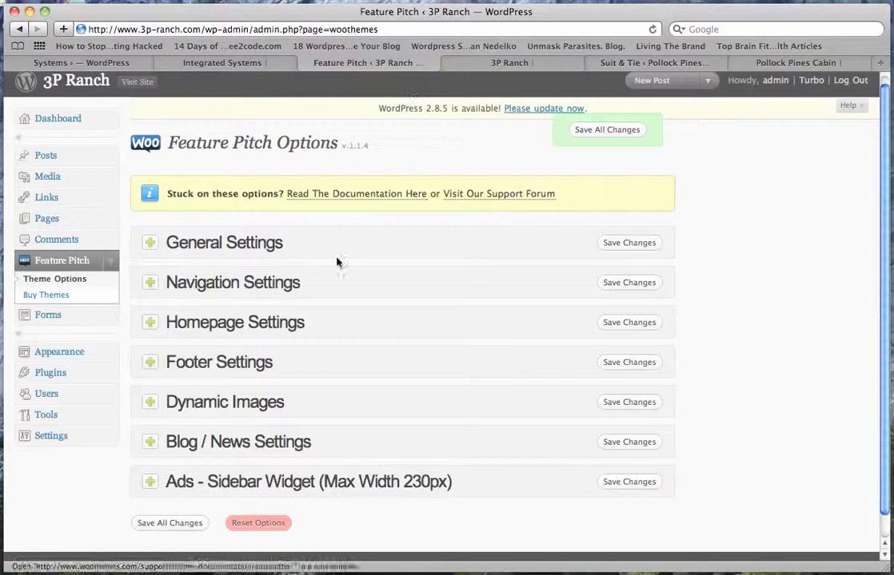
click(179, 444)
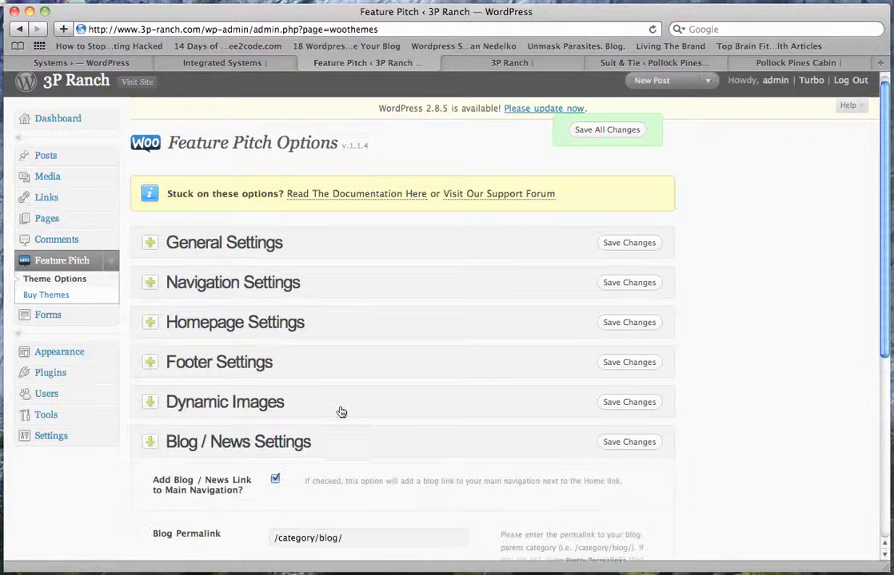
scroll(339, 409, down, 3)
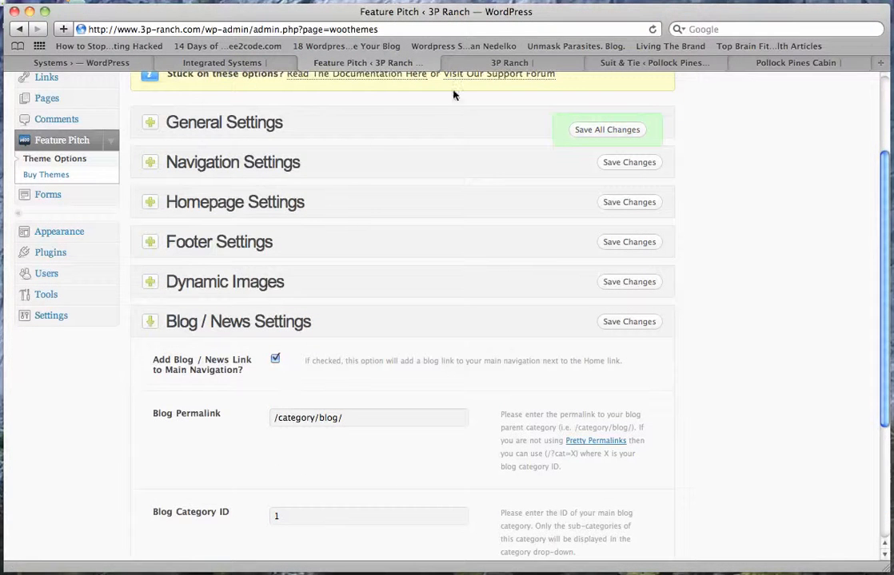
click(502, 62)
mouse_move(243, 210)
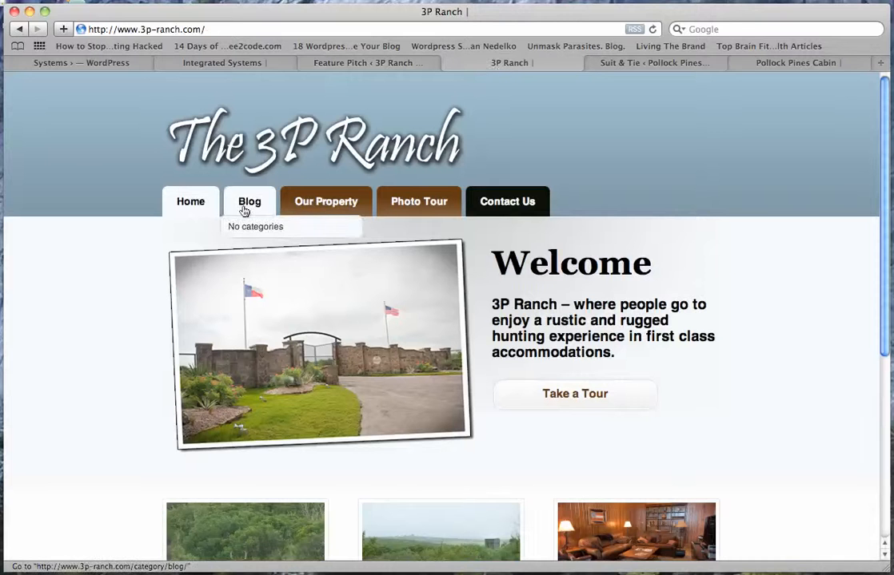
click(338, 60)
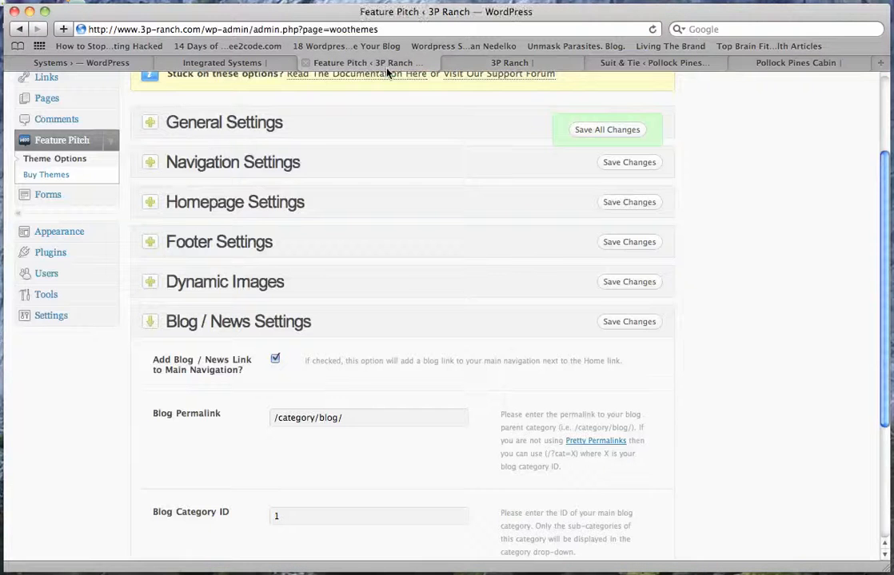
scroll(148, 325, down, 1)
click(149, 311)
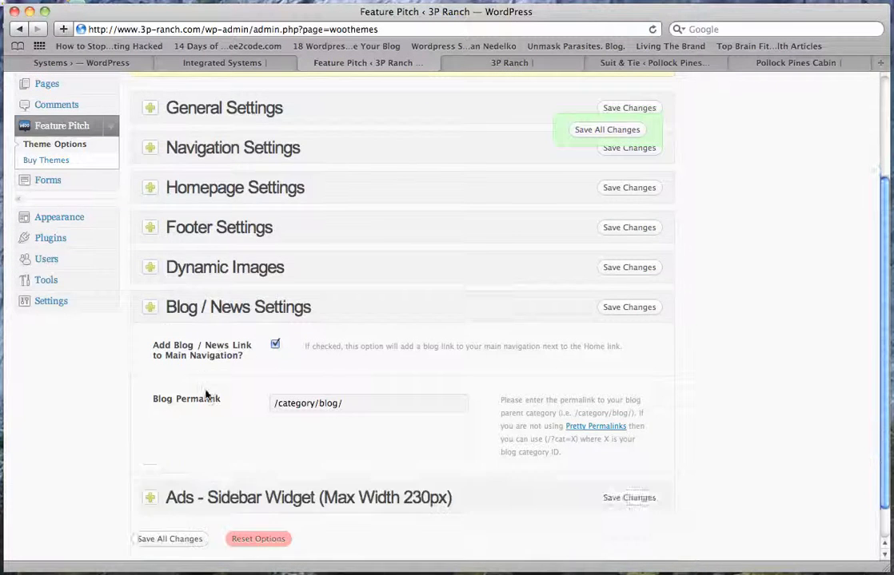
Expand the Feature Pitch Ads - Sidebar Widget section, review its banner ad image and destination fields, and collapse it.
click(149, 458)
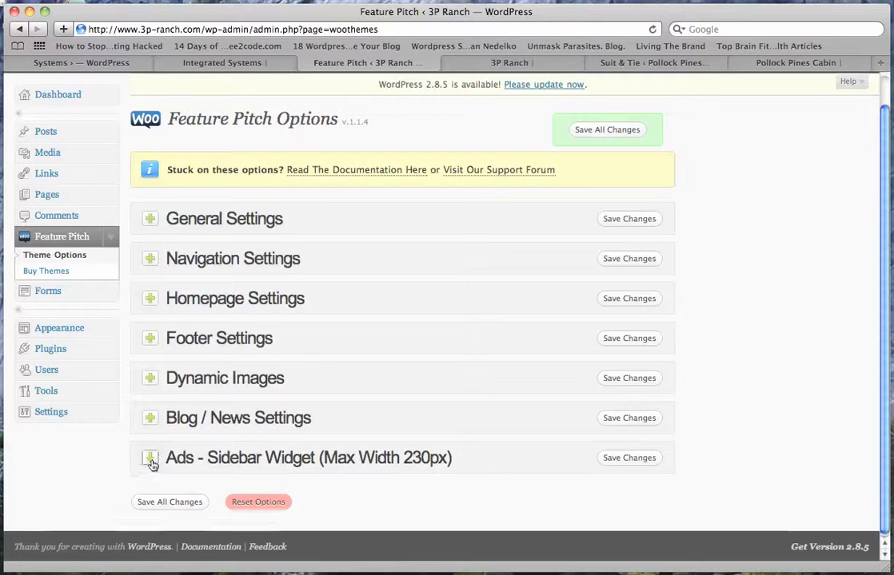
scroll(392, 437, down, 1)
scroll(392, 437, down, 5)
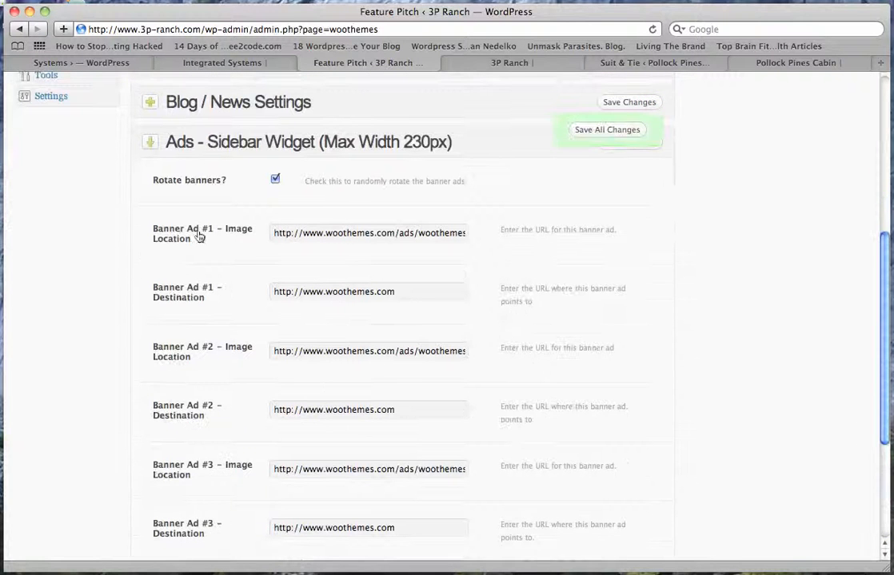
click(150, 141)
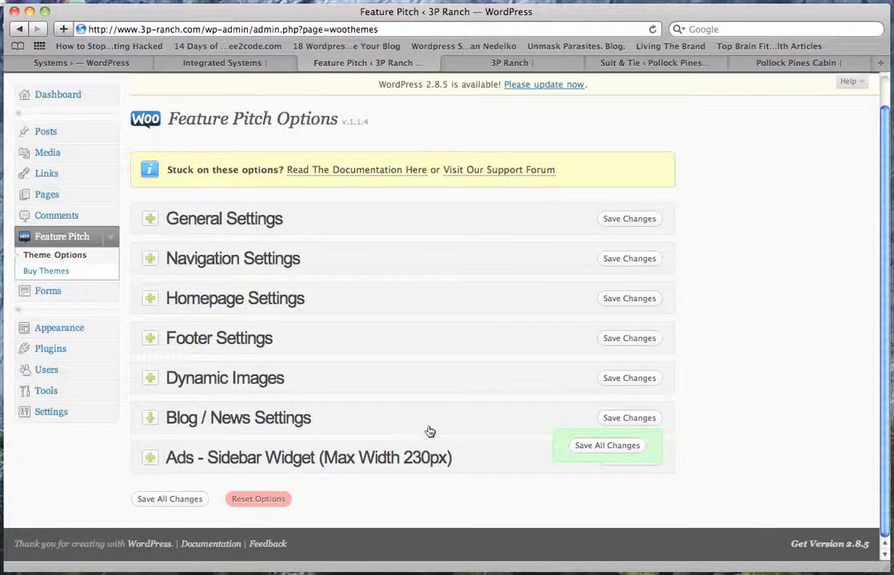
scroll(413, 428, up, 1)
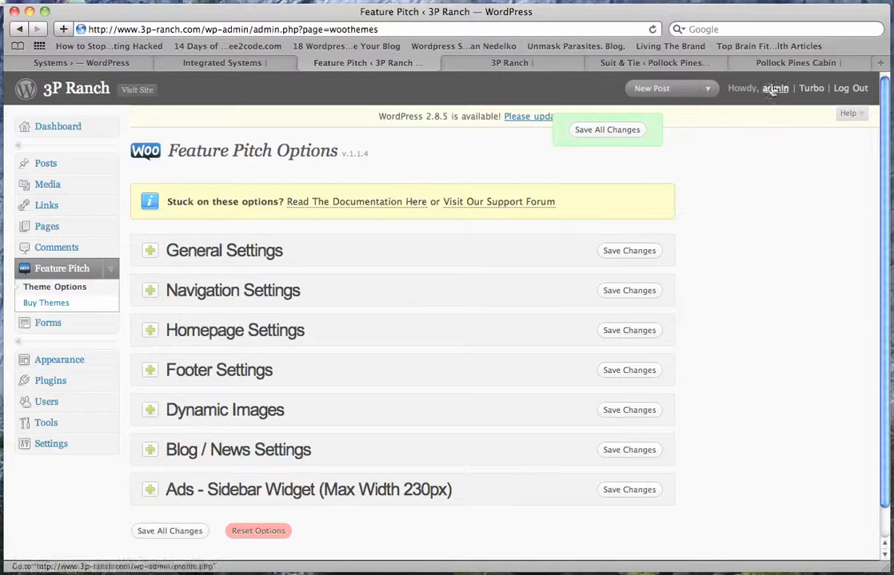